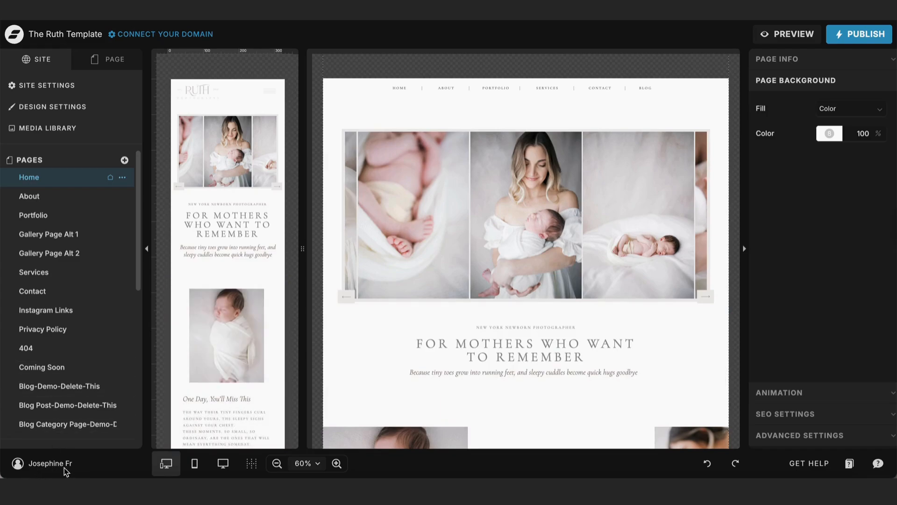
# View the account's option for adding a shared design to the library, then leave it without entering a key.
pyautogui.click(45, 465)
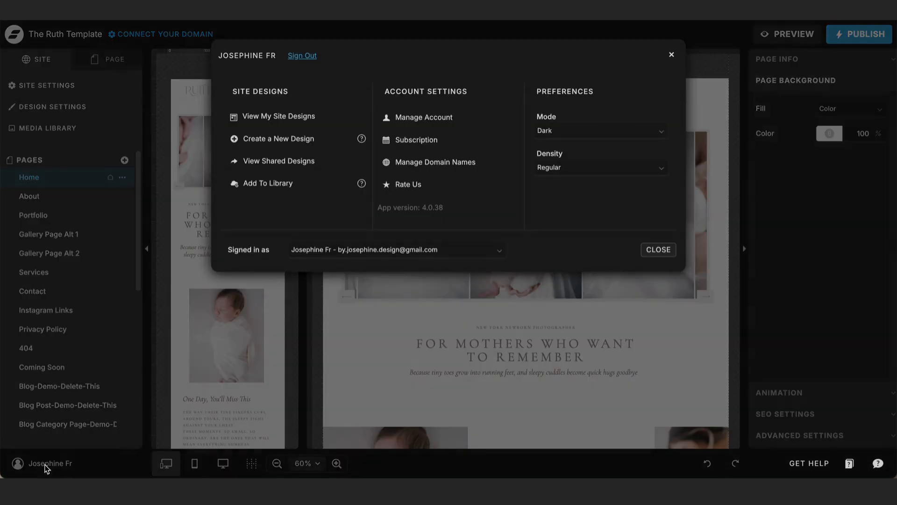
pyautogui.click(260, 184)
pyautogui.click(370, 146)
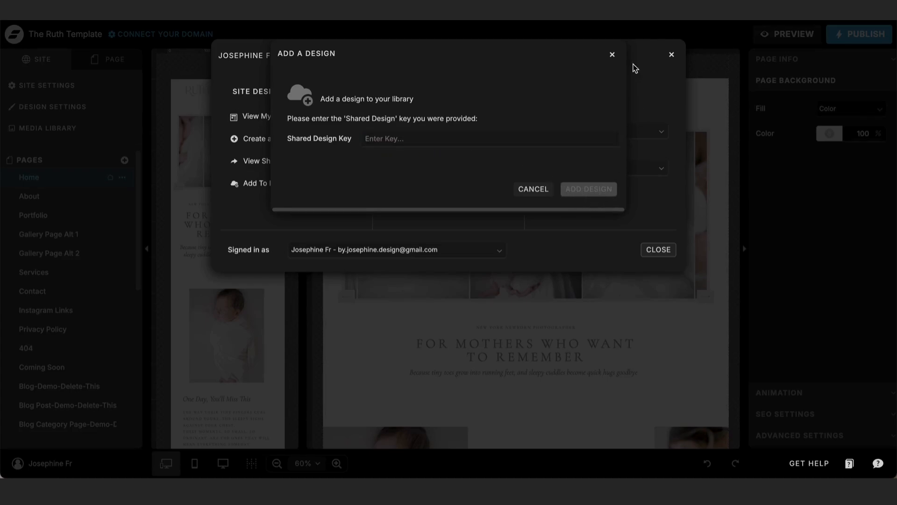
pyautogui.click(613, 54)
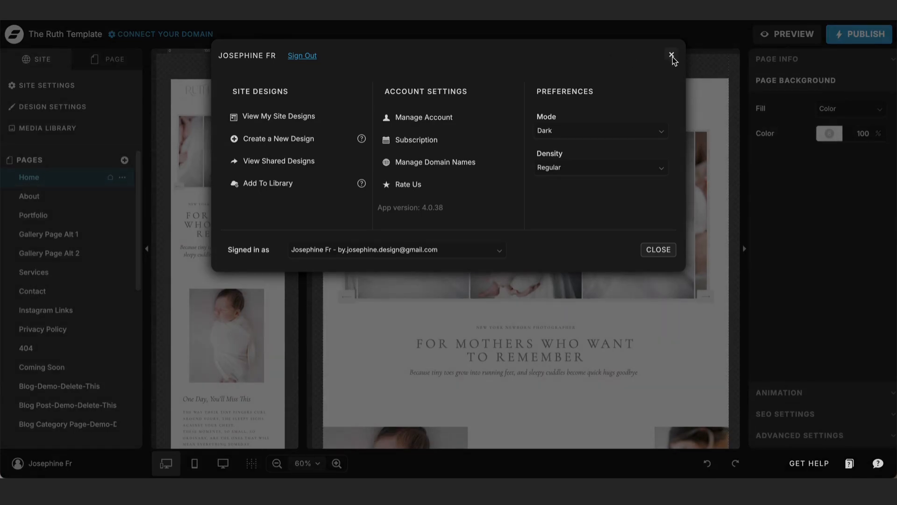
pyautogui.click(671, 55)
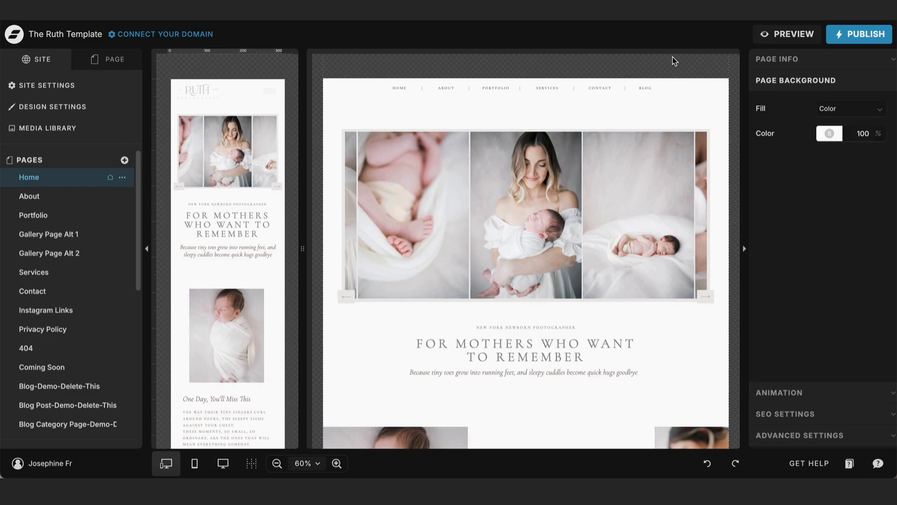
# Begin adding a page and choose the Investment Guide page from the Investment Guide Template Transfer site.
pyautogui.click(125, 160)
pyautogui.click(147, 181)
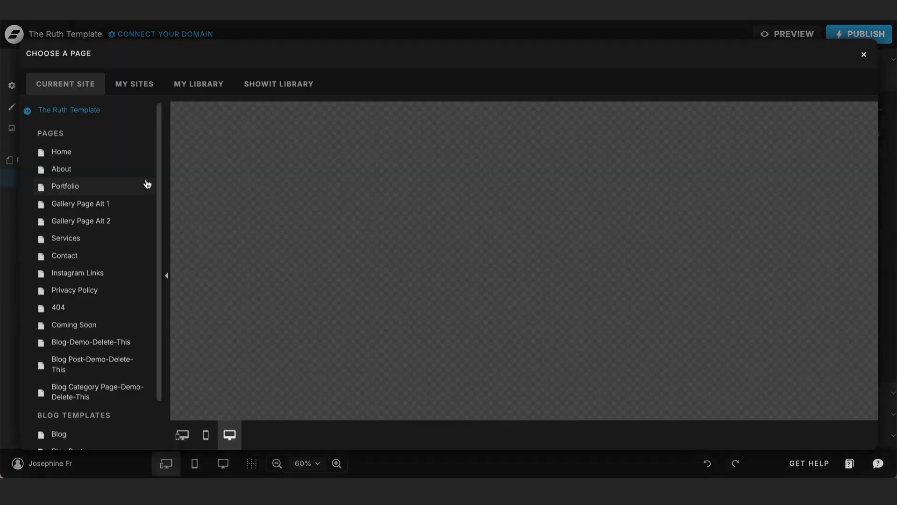
pyautogui.click(206, 85)
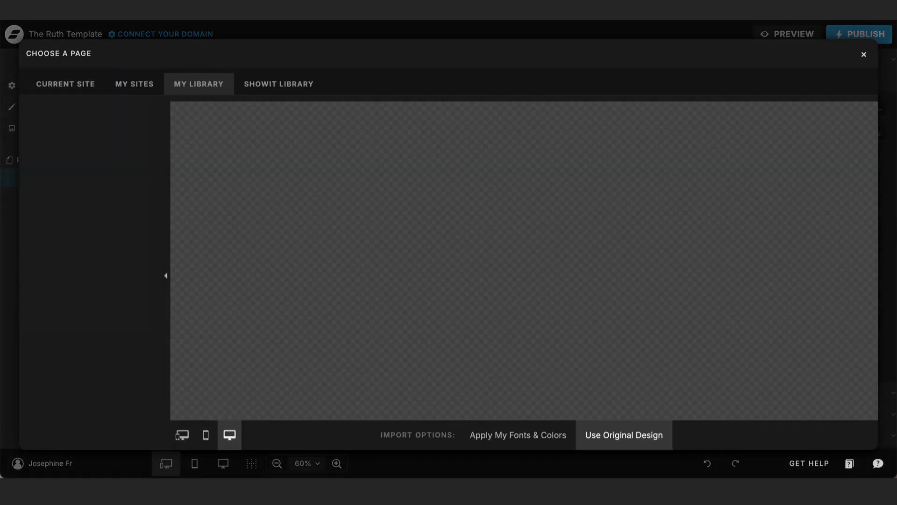
pyautogui.click(133, 83)
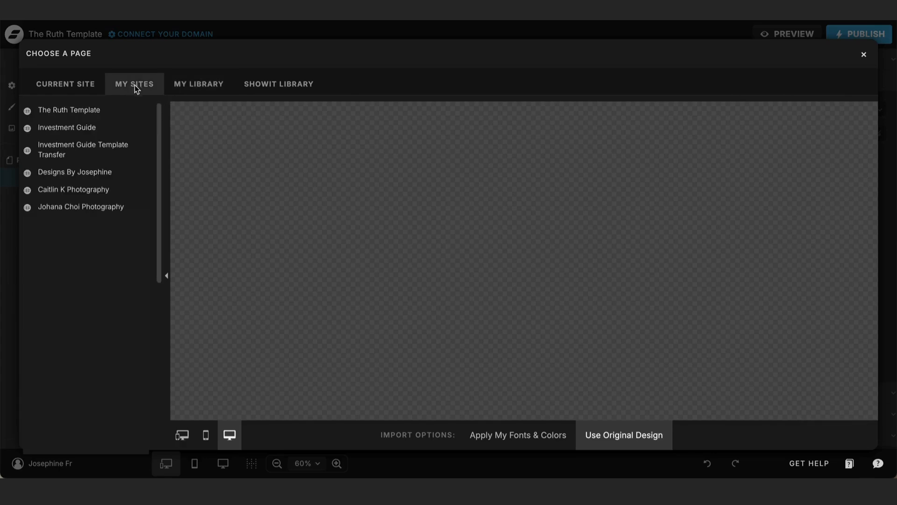
pyautogui.click(78, 148)
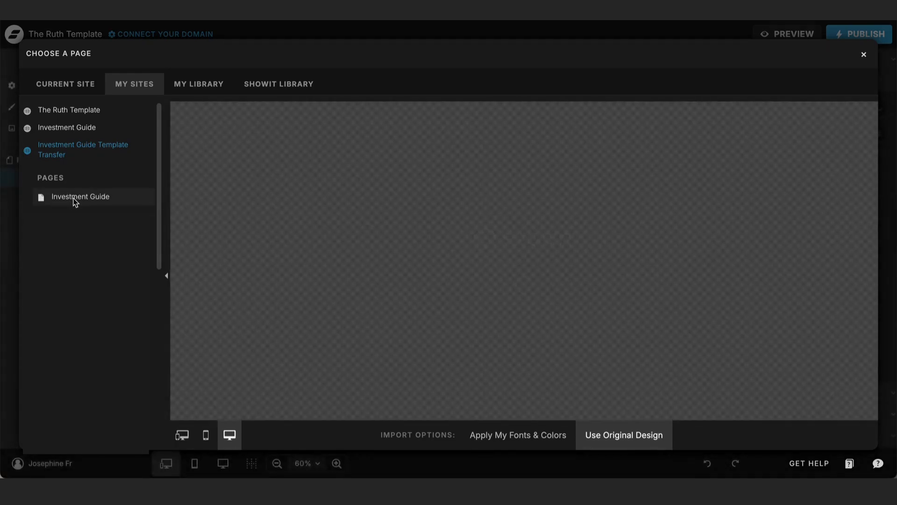
pyautogui.click(75, 198)
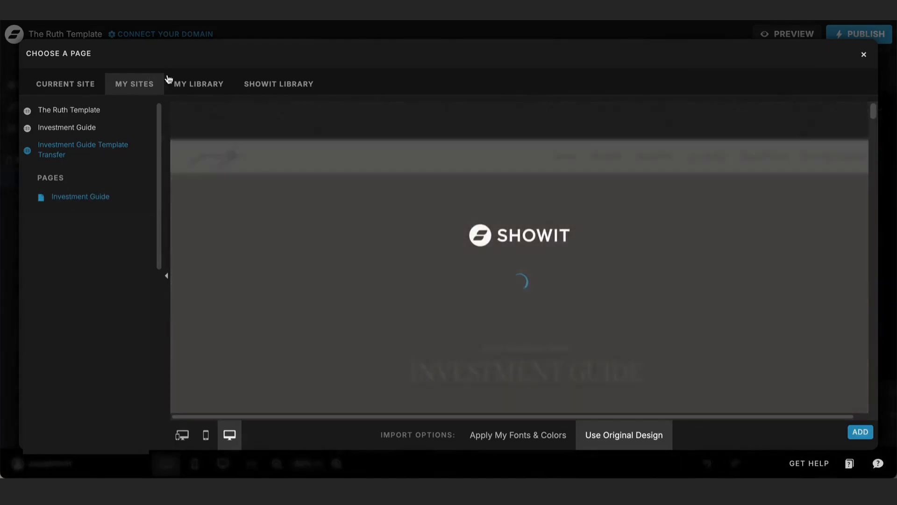
pyautogui.click(86, 196)
# Preview the Investment Guide design and add it to the site with the site's own fonts and colors applied.
pyautogui.scroll(-3, 455, 248)
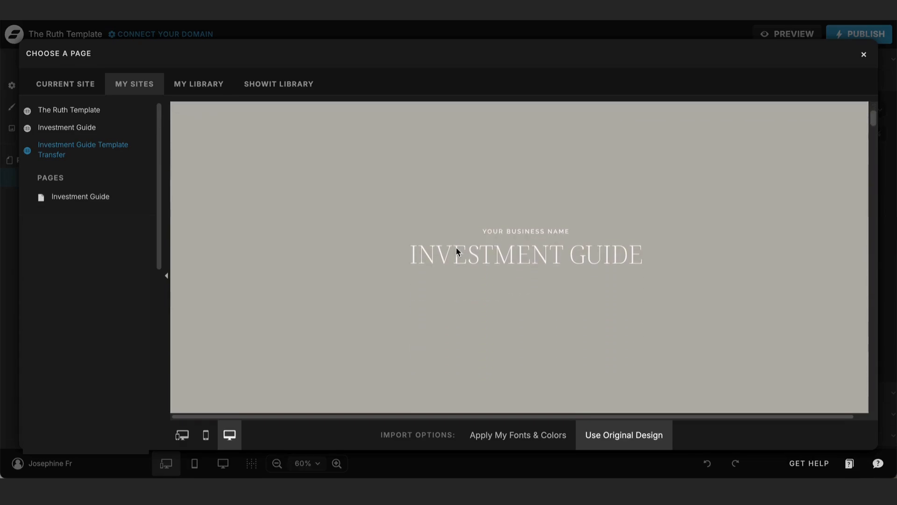
pyautogui.scroll(-10, 456, 251)
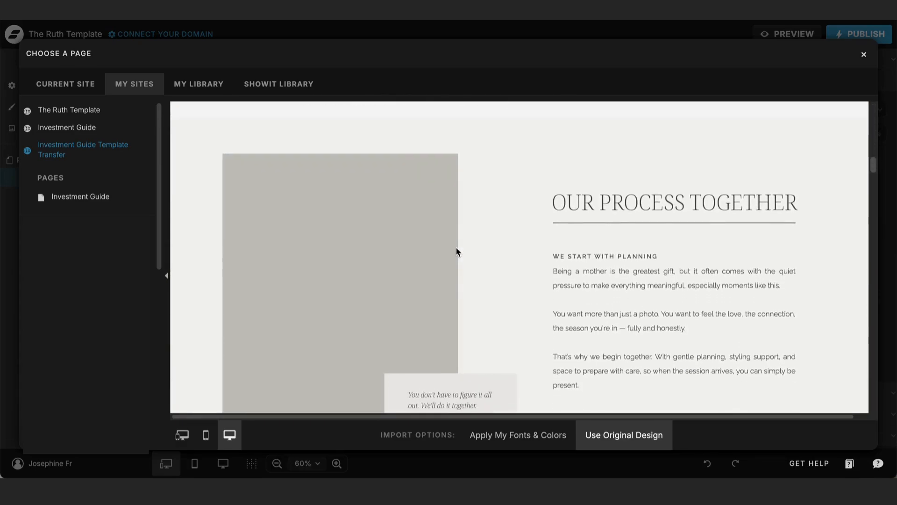
pyautogui.scroll(12, 456, 251)
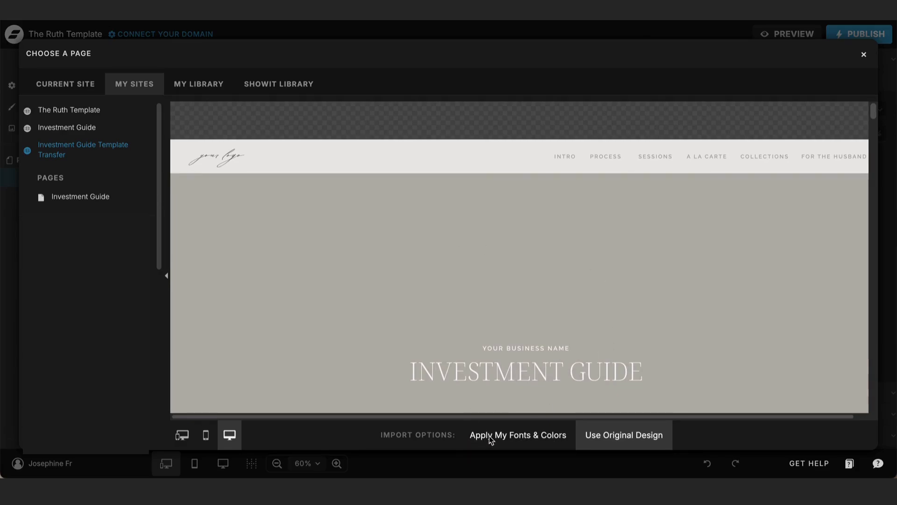
pyautogui.click(537, 439)
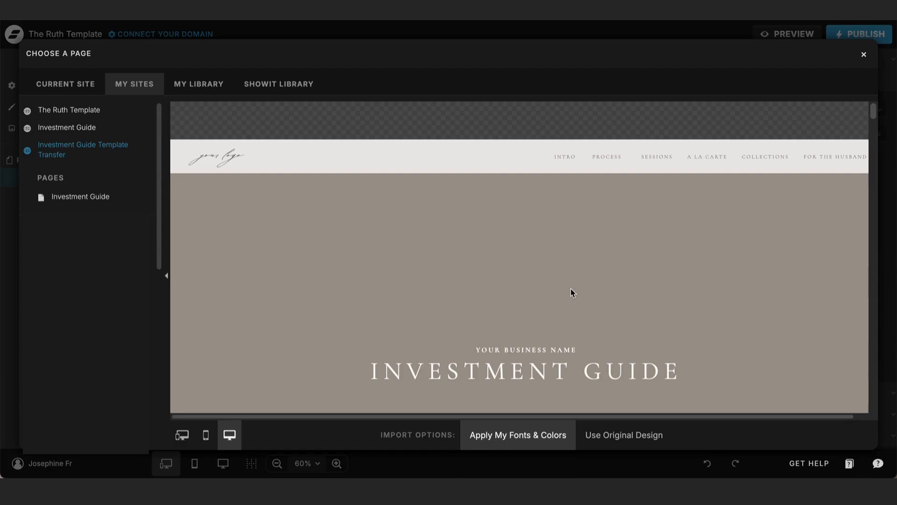
pyautogui.scroll(-2, 571, 371)
pyautogui.click(80, 197)
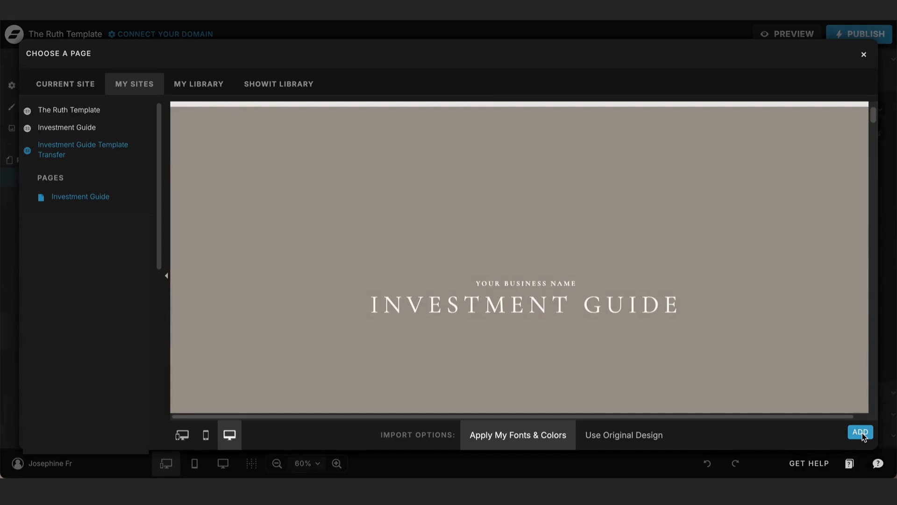
pyautogui.click(860, 433)
# Examine the added Investment Guide page for main-site header and footer canvases that surround its own content.
pyautogui.scroll(-2, 76, 316)
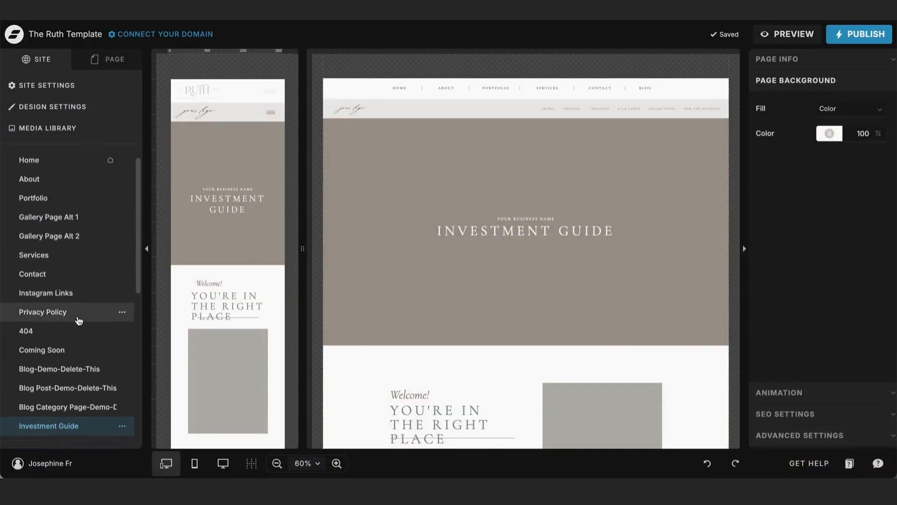
pyautogui.scroll(2, 74, 220)
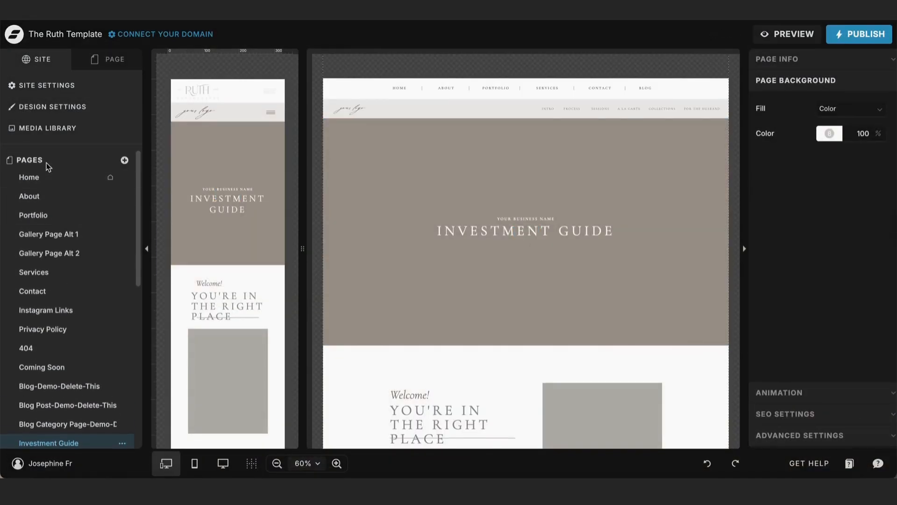
pyautogui.scroll(-3, 42, 369)
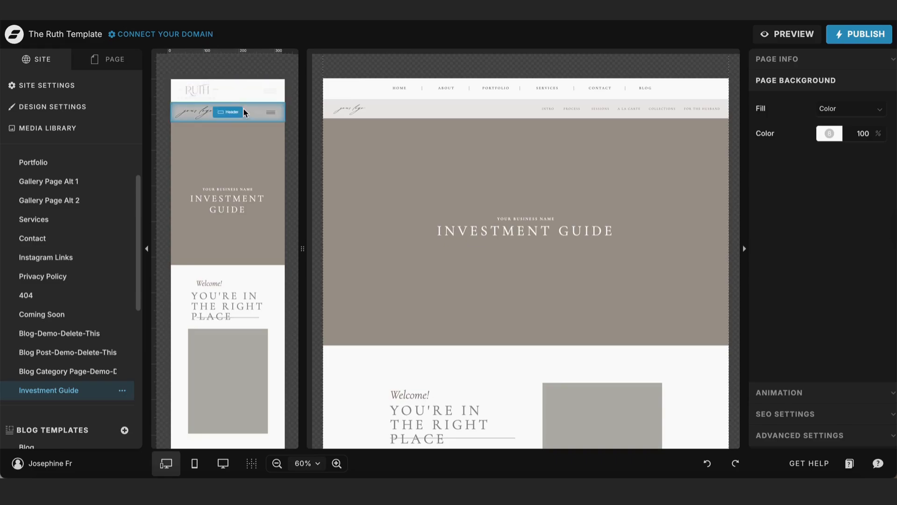
pyautogui.scroll(-15, 525, 282)
pyautogui.scroll(-15, 246, 380)
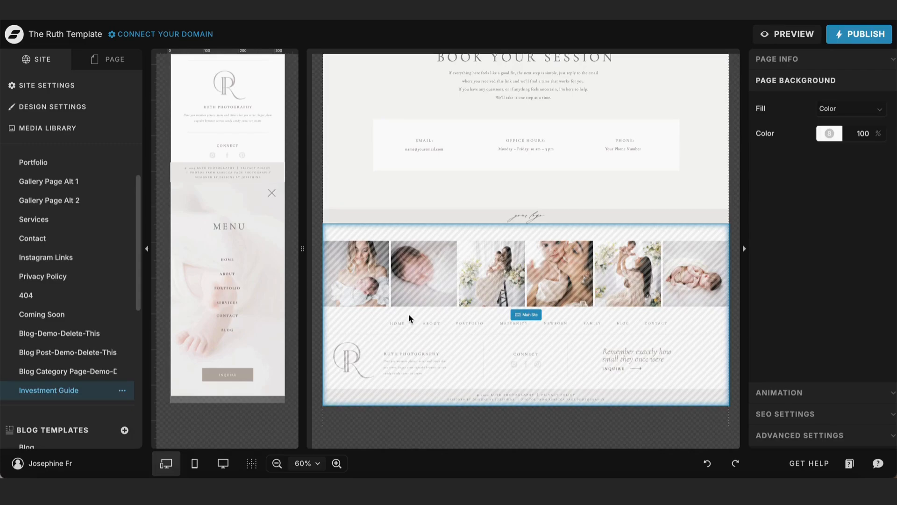
pyautogui.click(106, 63)
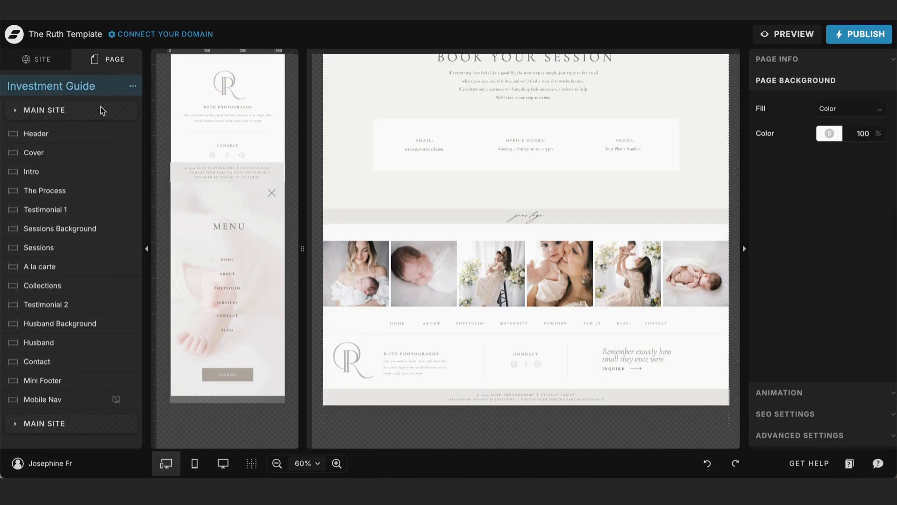
pyautogui.click(134, 137)
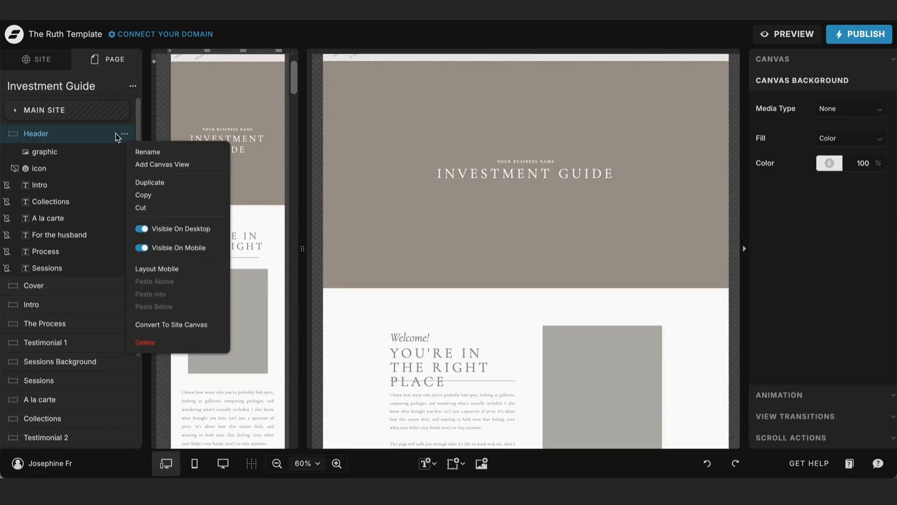
pyautogui.scroll(-3, 81, 444)
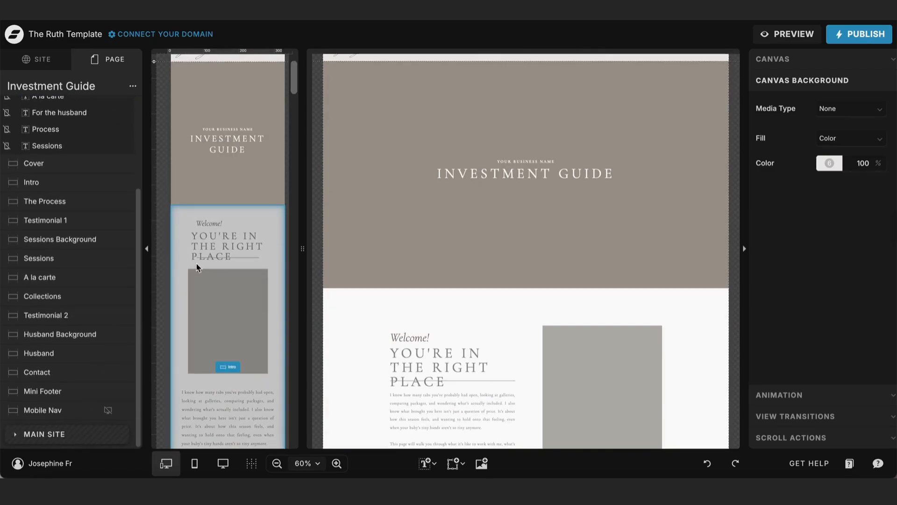
# Exclude the Investment Guide page from the Main Site canvas set and reopen that page.
pyautogui.click(43, 60)
pyautogui.scroll(-5, 86, 260)
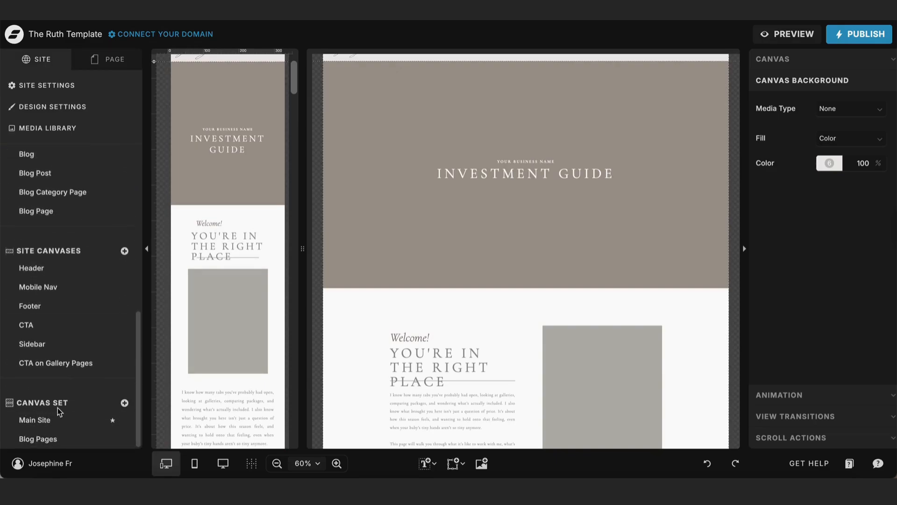
pyautogui.click(49, 420)
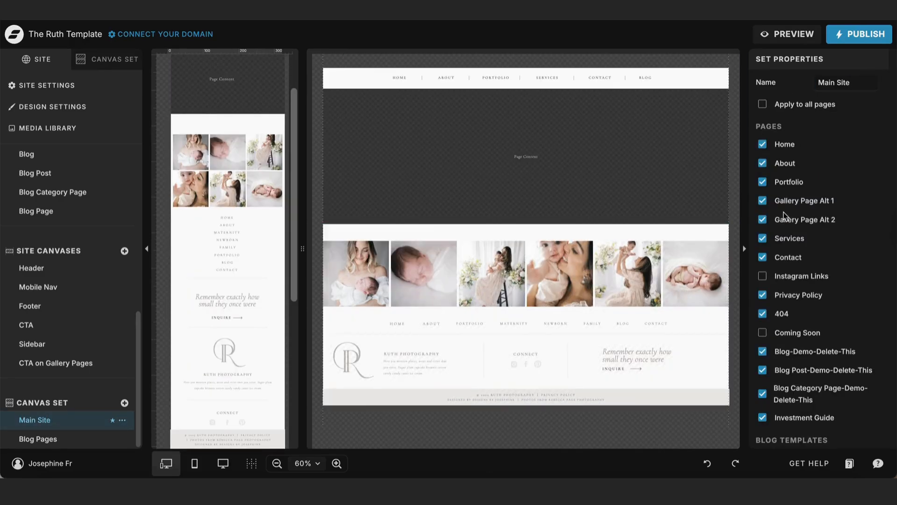
pyautogui.scroll(-1, 780, 312)
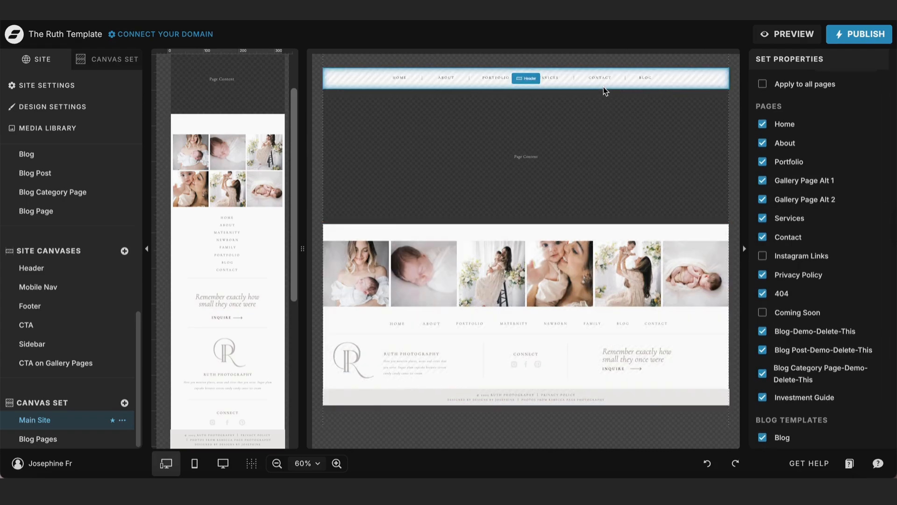
pyautogui.scroll(-2, 831, 373)
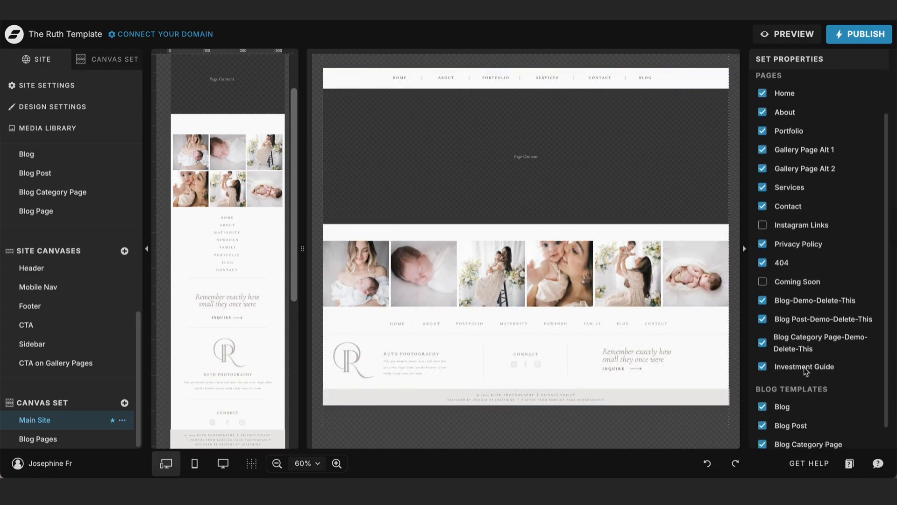
pyautogui.click(763, 368)
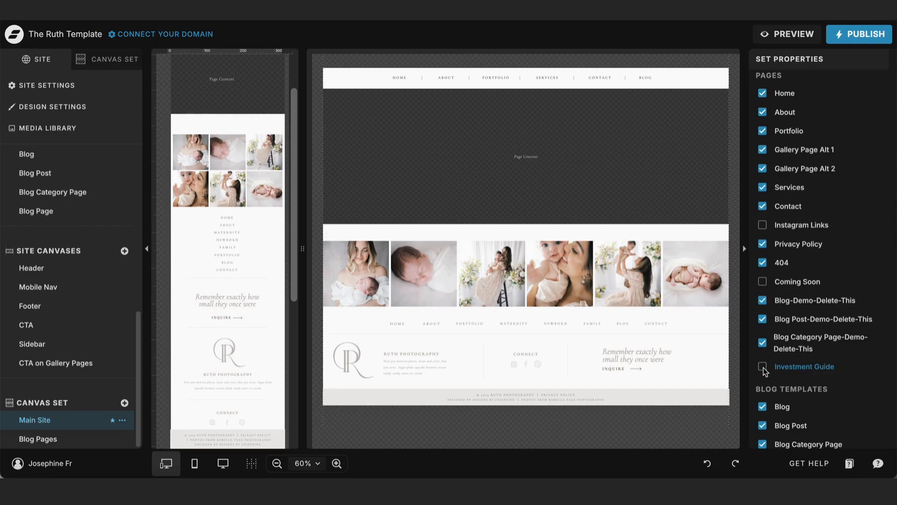
pyautogui.scroll(-2, 766, 379)
pyautogui.click(773, 435)
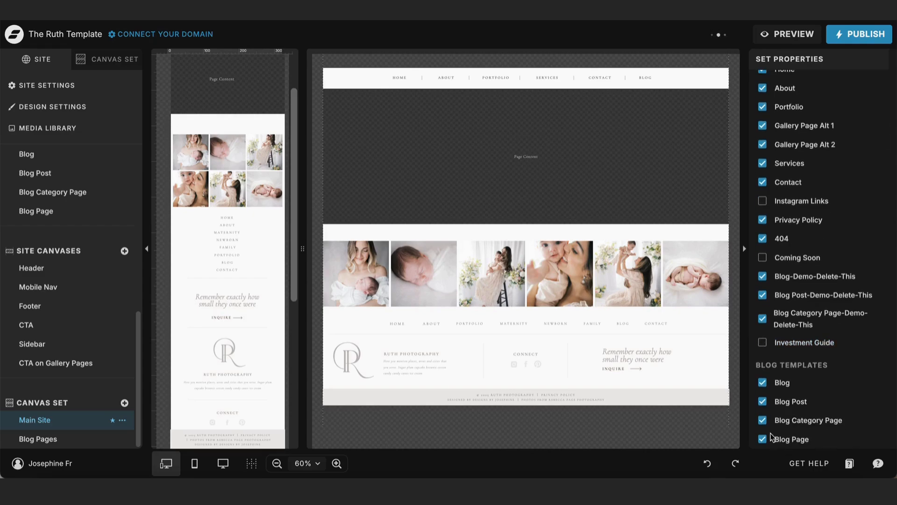
pyautogui.scroll(1, 44, 215)
pyautogui.click(44, 219)
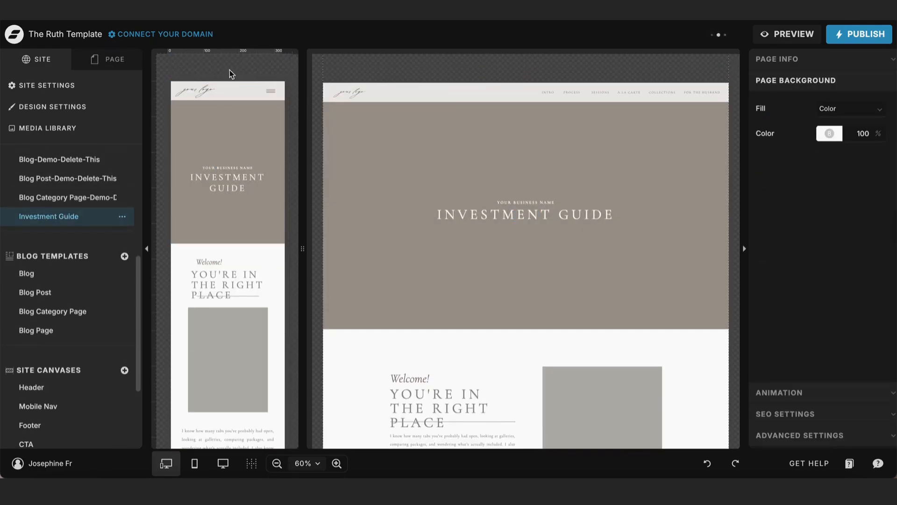
pyautogui.scroll(-3, 71, 402)
pyautogui.scroll(3, 71, 401)
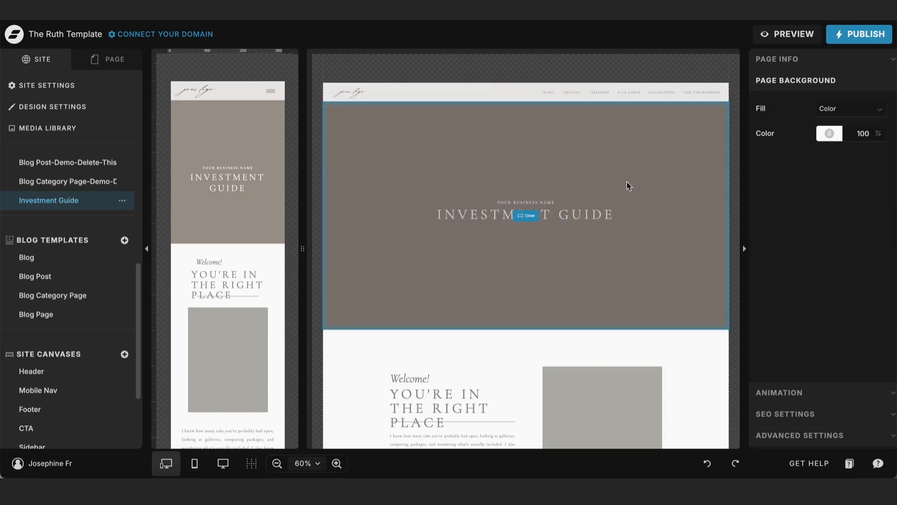
# Set the desktop text size of the "You're in the right place" title in the Intro canvas to 38 px.
pyautogui.scroll(-2, 626, 181)
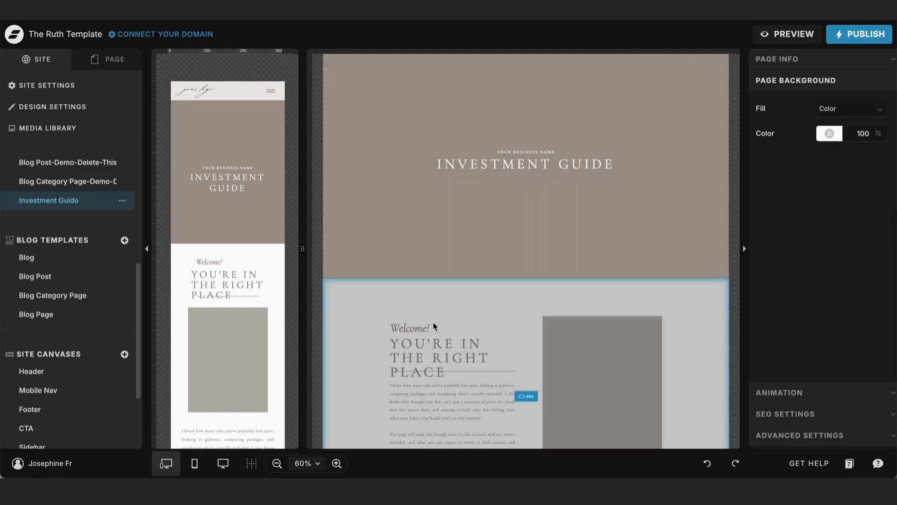
pyautogui.click(436, 349)
pyautogui.click(425, 346)
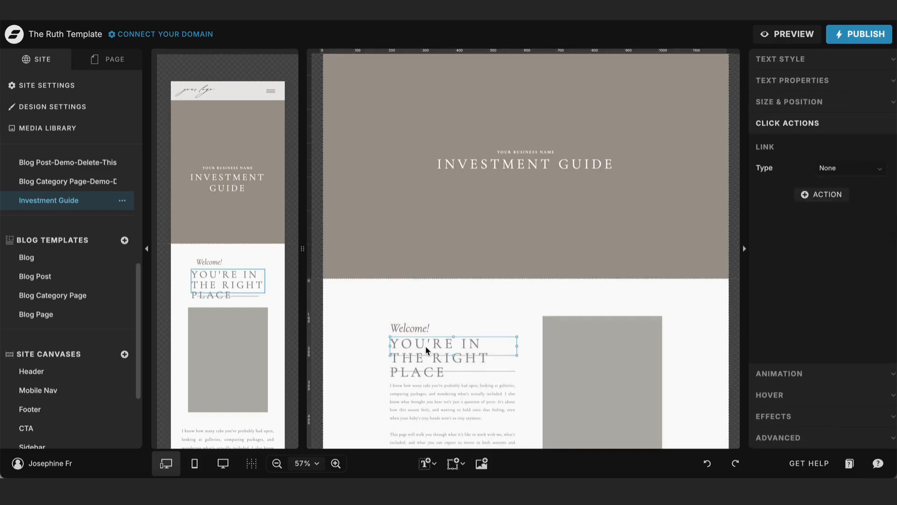
pyautogui.scroll(-3, 426, 349)
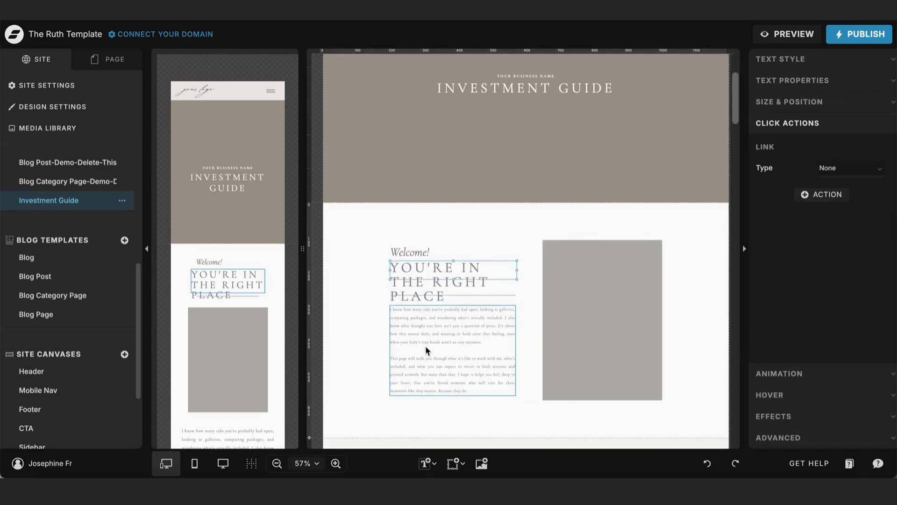
pyautogui.click(808, 59)
pyautogui.click(863, 198)
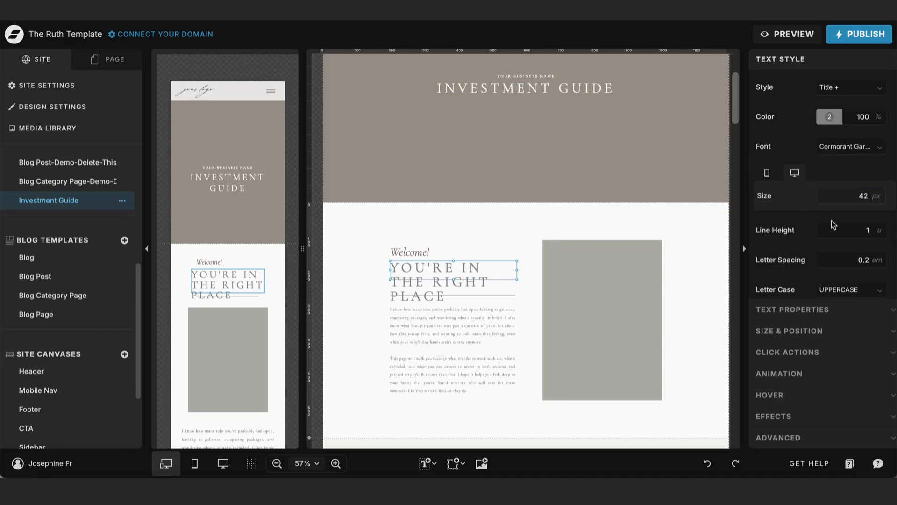
pyautogui.click(878, 200)
pyautogui.click(878, 200)
pyautogui.click(878, 200)
pyautogui.click(878, 200)
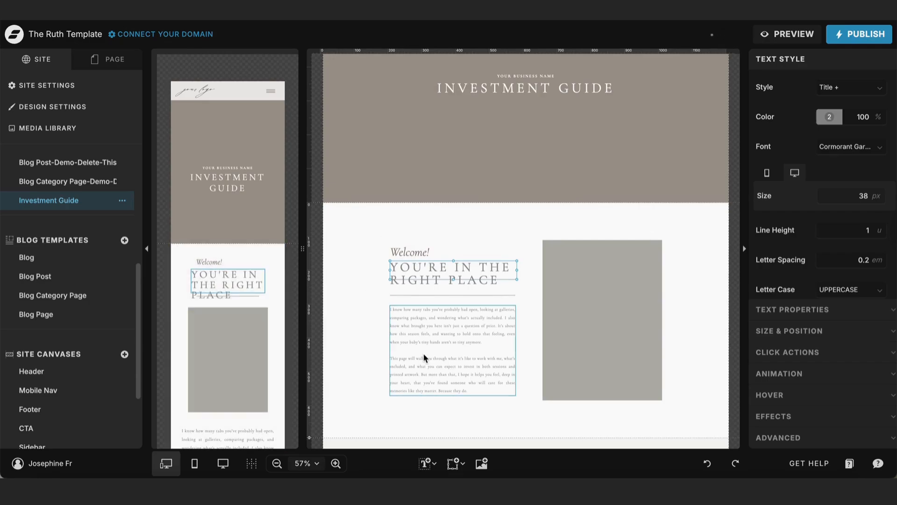
pyautogui.click(471, 251)
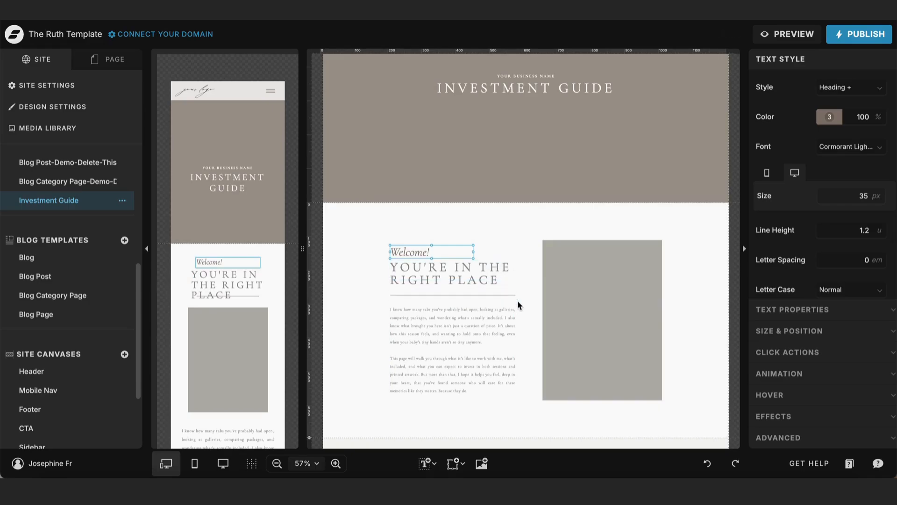
# Open the "You're in the right place" title and the Intro body paragraph below it for text editing.
pyautogui.scroll(2, 517, 302)
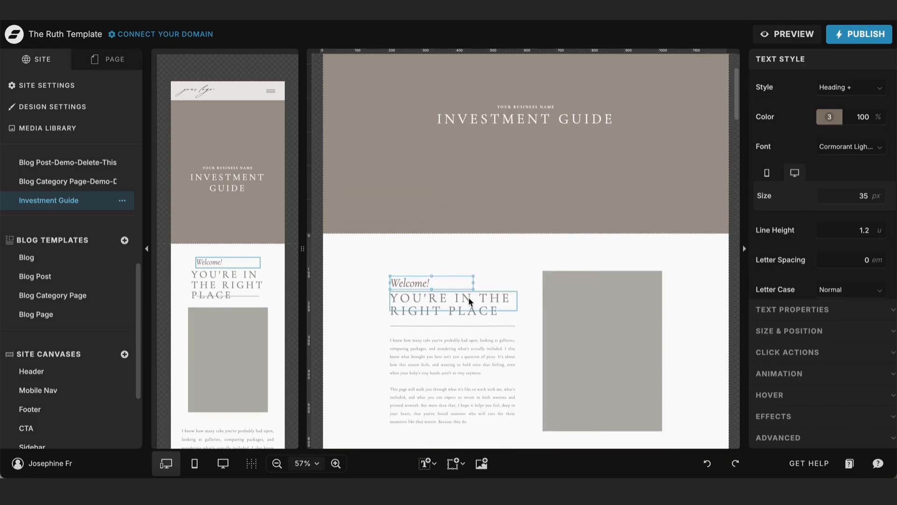
pyautogui.click(463, 299)
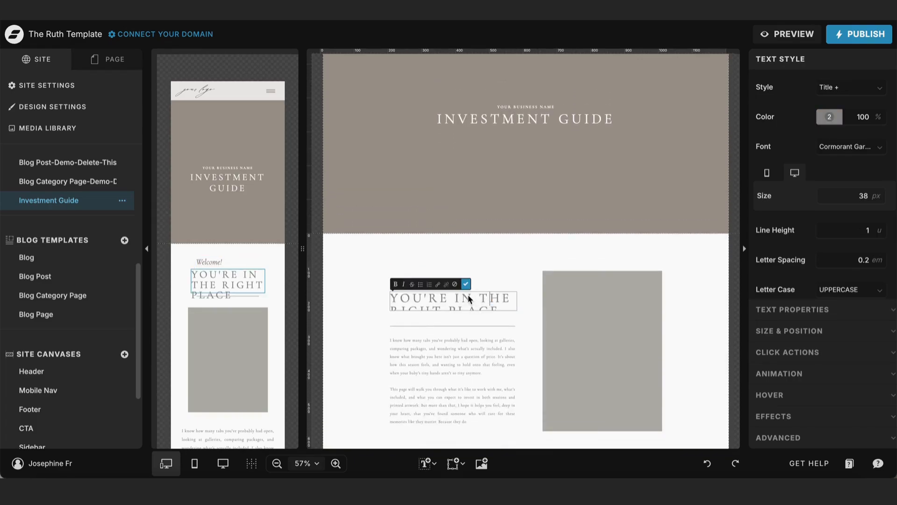
pyautogui.doubleClick(480, 370)
pyautogui.click(486, 373)
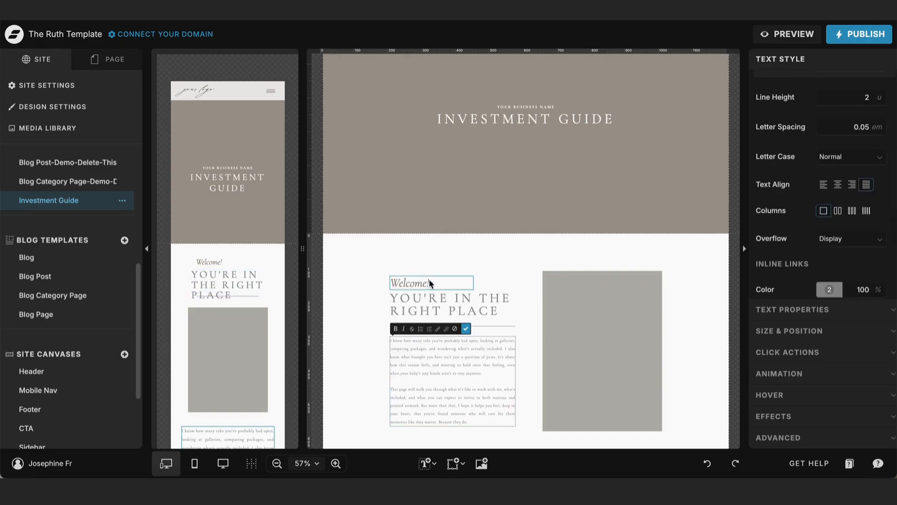
# View the available image files for the Intro canvas picture and for the Cover canvas background, without swapping either image.
pyautogui.doubleClick(587, 304)
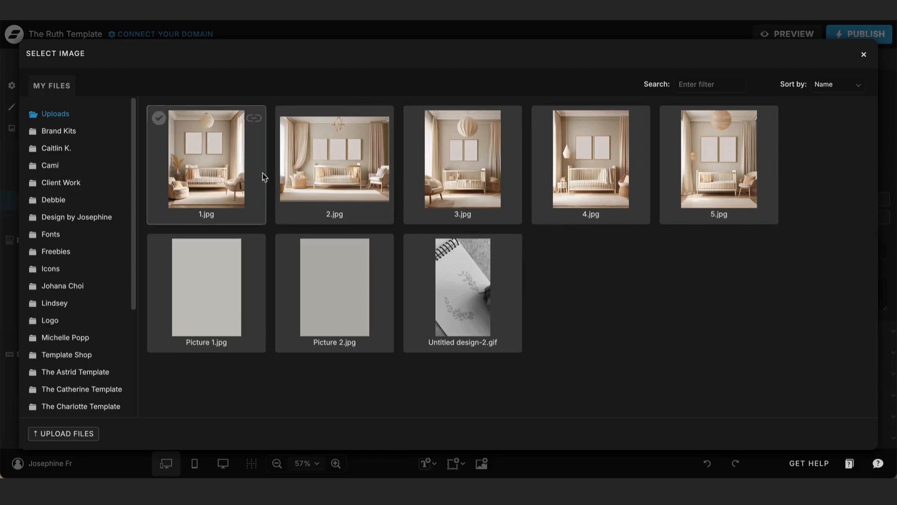
pyautogui.click(864, 54)
pyautogui.scroll(2, 654, 161)
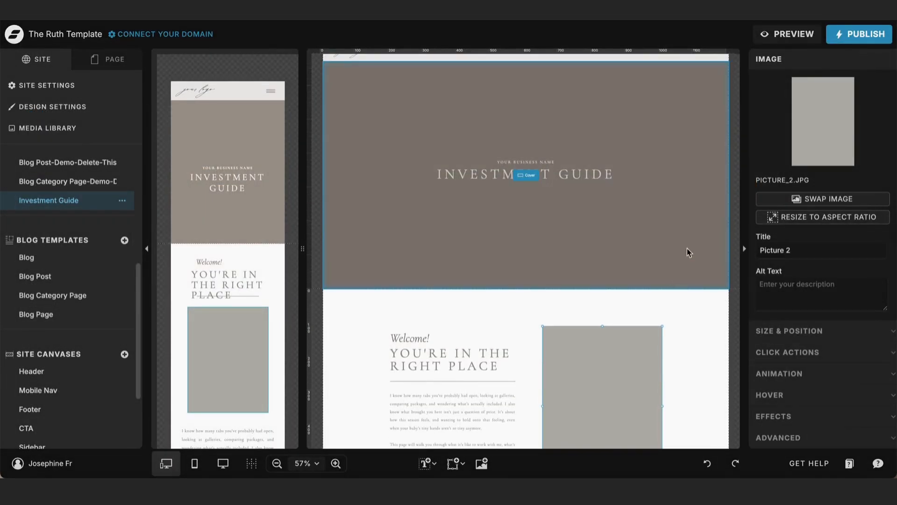
pyautogui.click(681, 202)
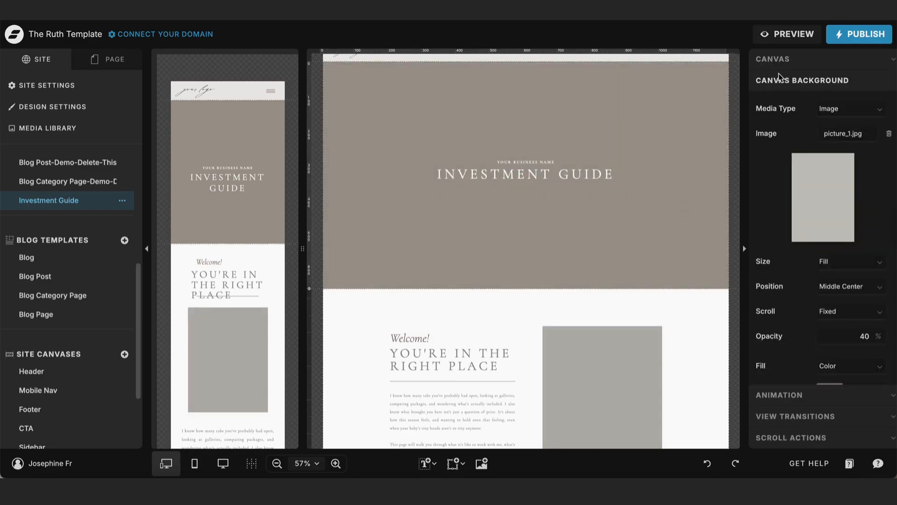
pyautogui.click(820, 193)
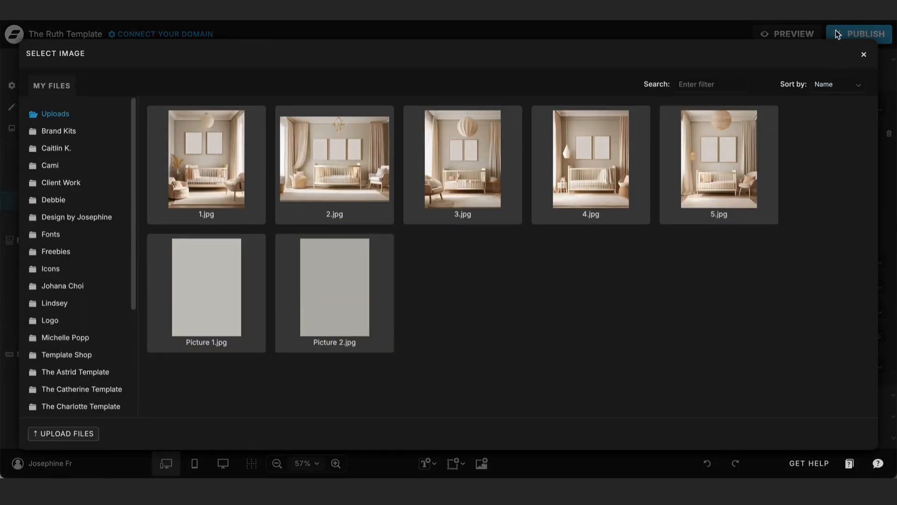
pyautogui.click(864, 56)
# Select The Process canvas and look through its Planning, Session, Gallery, Art and Delivery views.
pyautogui.scroll(-5, 584, 280)
pyautogui.scroll(-4, 588, 297)
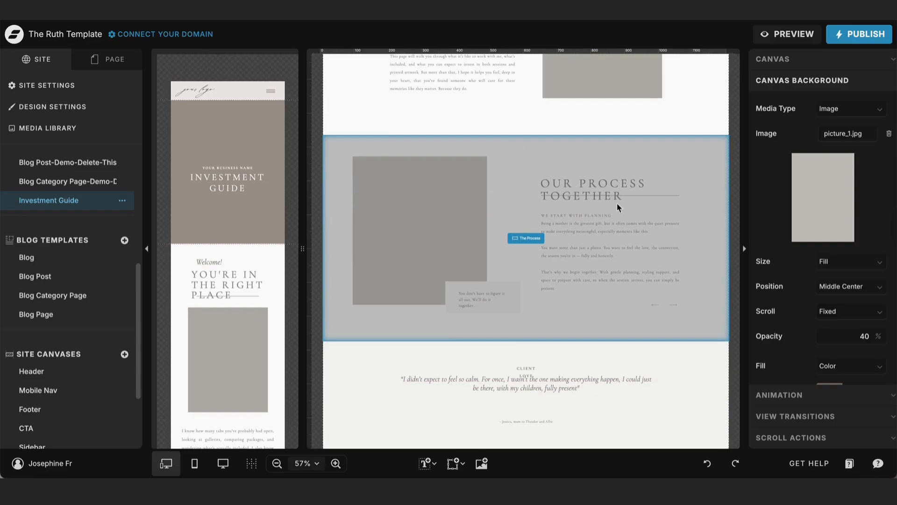
pyautogui.click(570, 315)
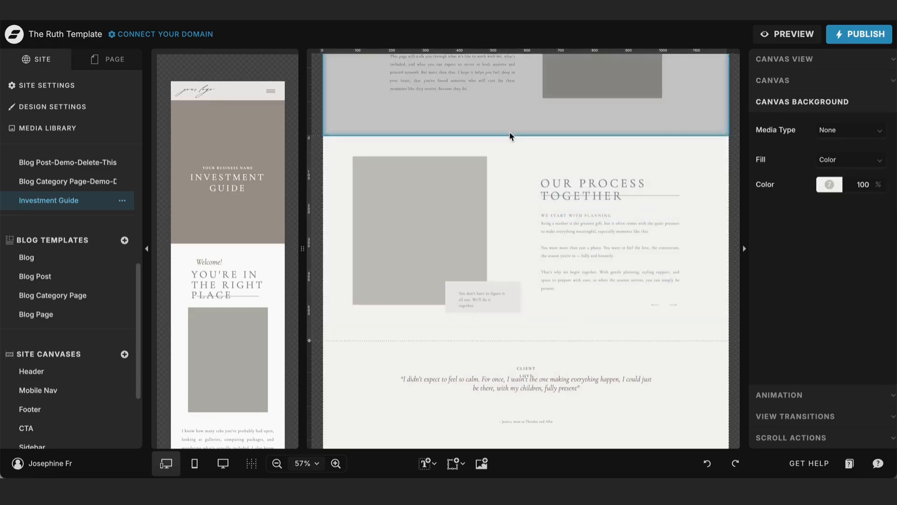
pyautogui.click(102, 63)
pyautogui.scroll(-3, 99, 245)
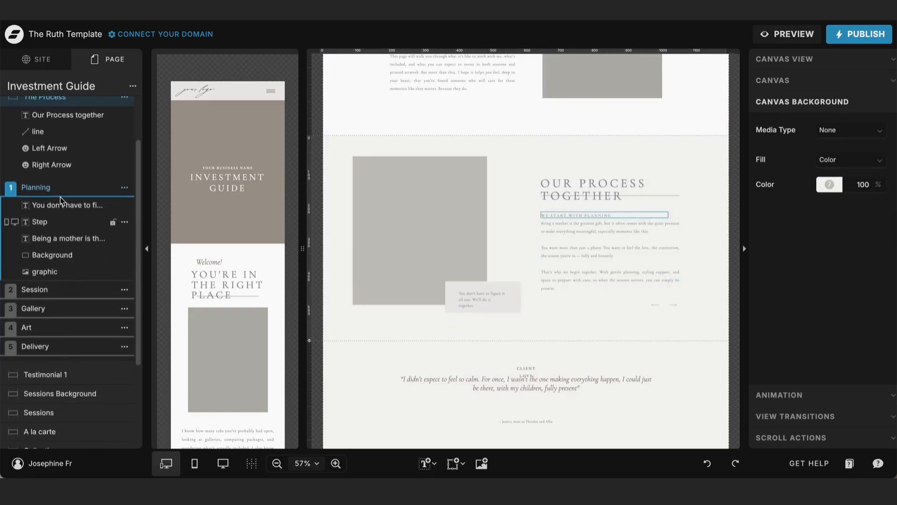
pyautogui.click(34, 289)
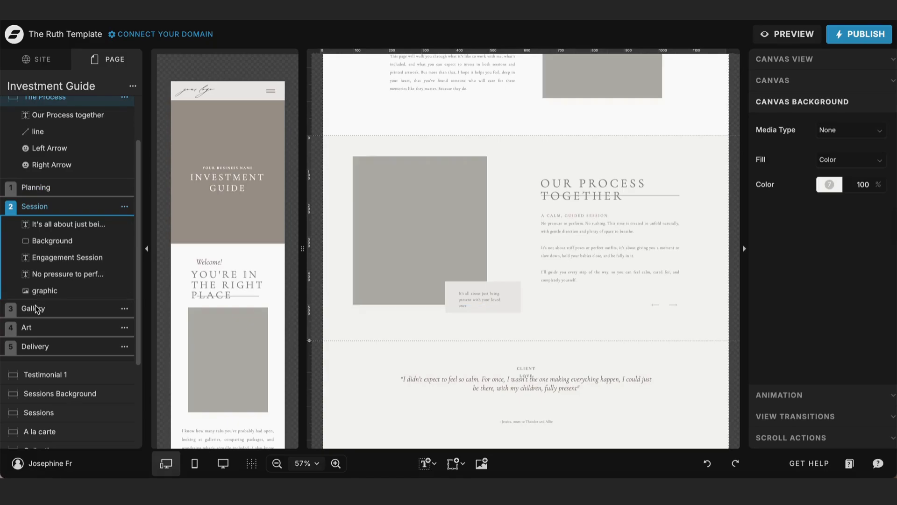
pyautogui.click(35, 309)
pyautogui.click(39, 328)
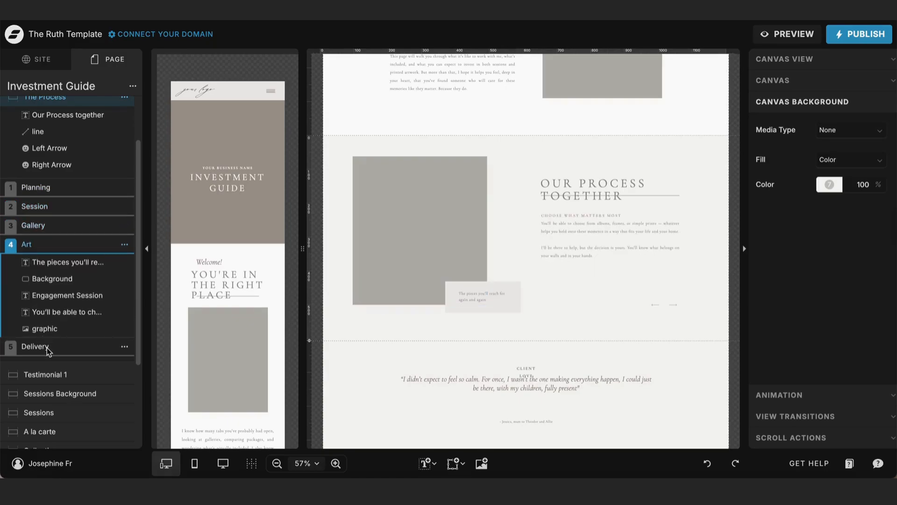
pyautogui.click(47, 350)
pyautogui.click(43, 189)
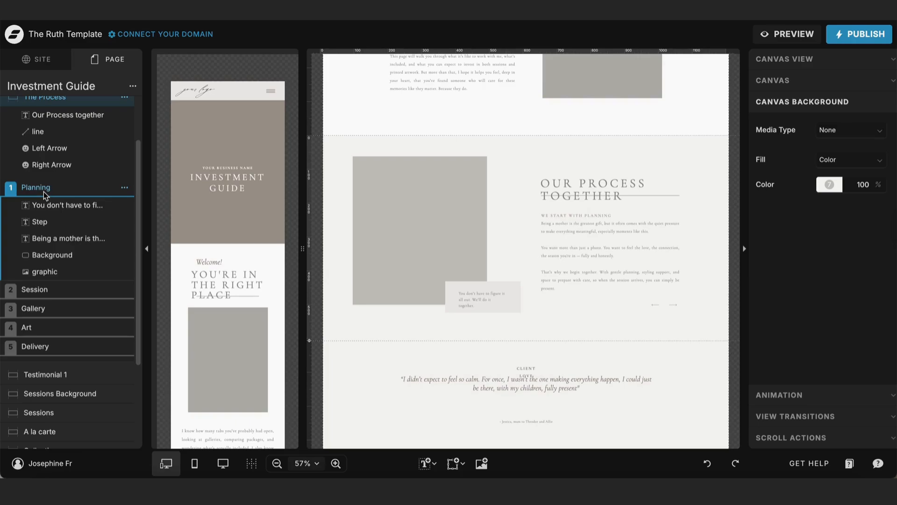
pyautogui.click(77, 291)
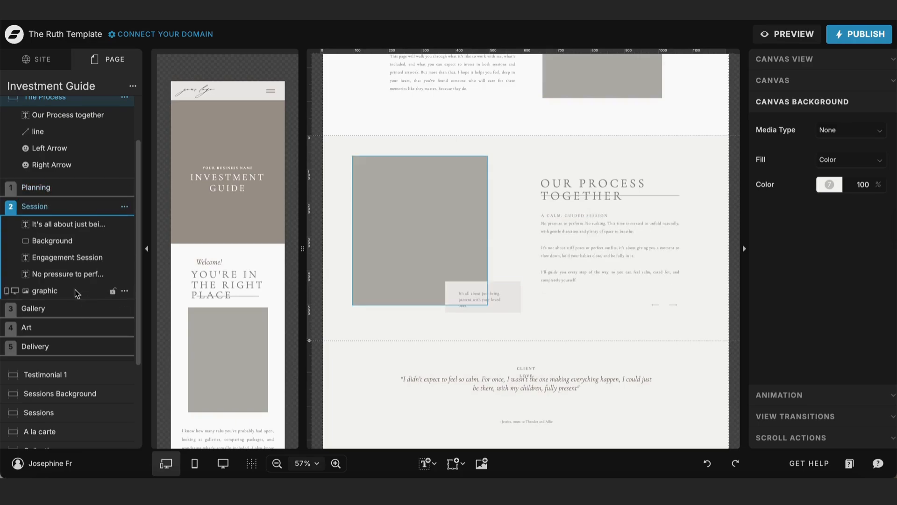
pyautogui.click(79, 310)
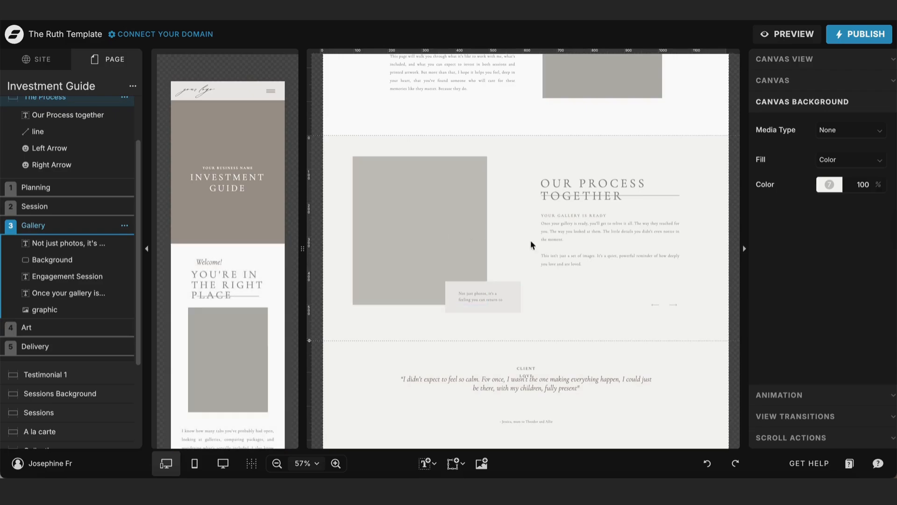
pyautogui.click(49, 334)
pyautogui.click(49, 348)
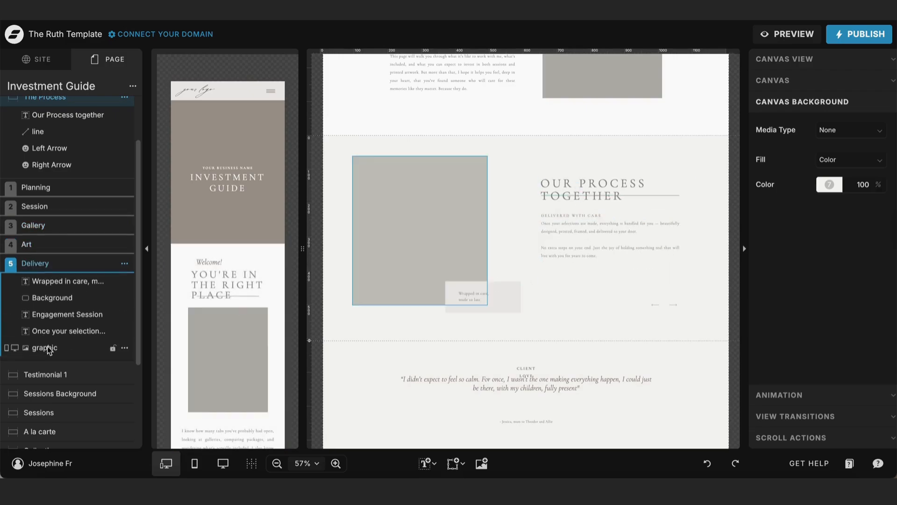
pyautogui.click(65, 190)
pyautogui.click(65, 206)
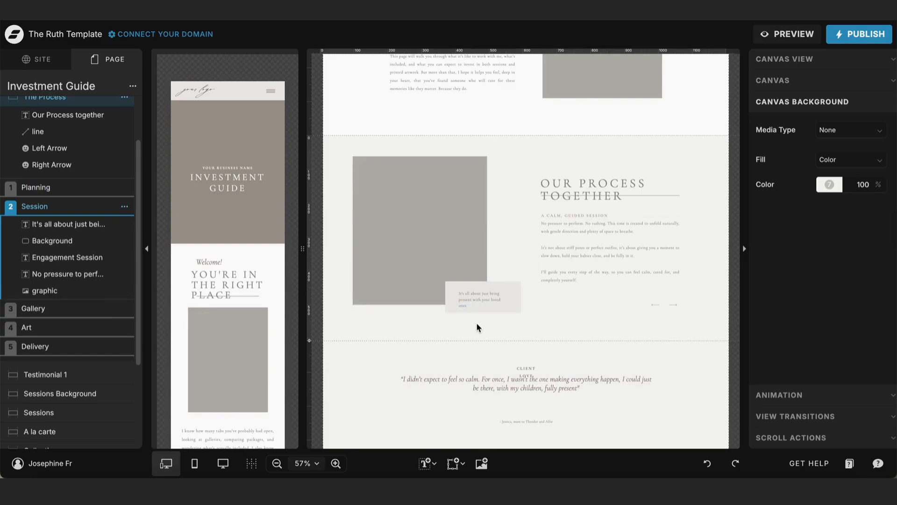
# Delete the whole Membership box, including its background and text, from the Sessions canvas.
pyautogui.scroll(-6, 477, 327)
pyautogui.scroll(-3, 476, 322)
pyautogui.scroll(-1, 539, 378)
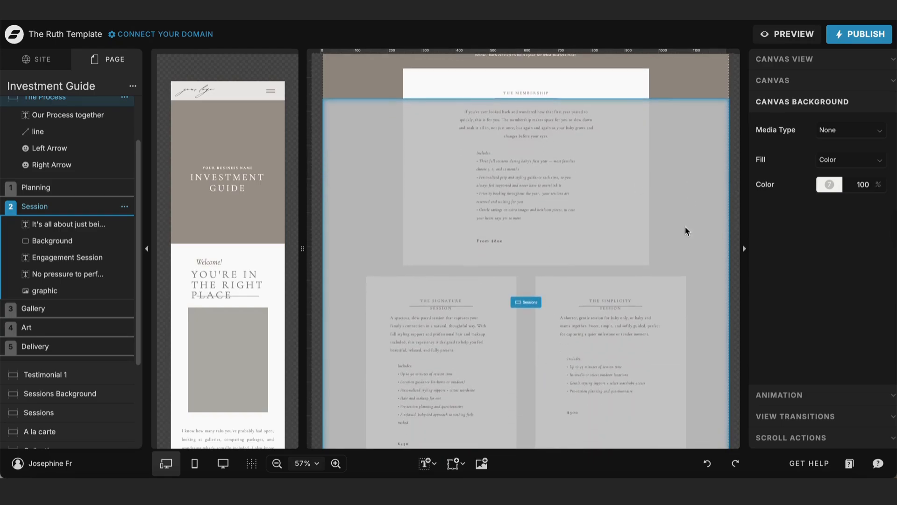
pyautogui.click(685, 226)
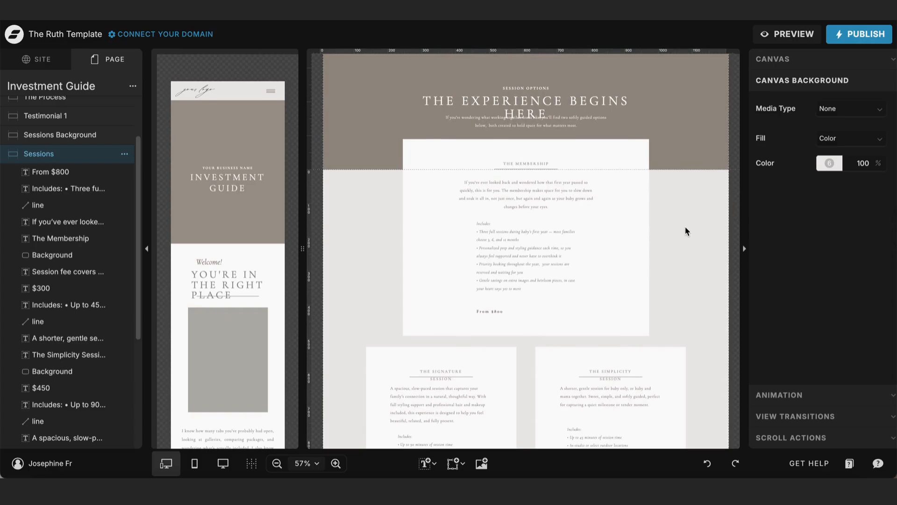
pyautogui.scroll(-1, 685, 226)
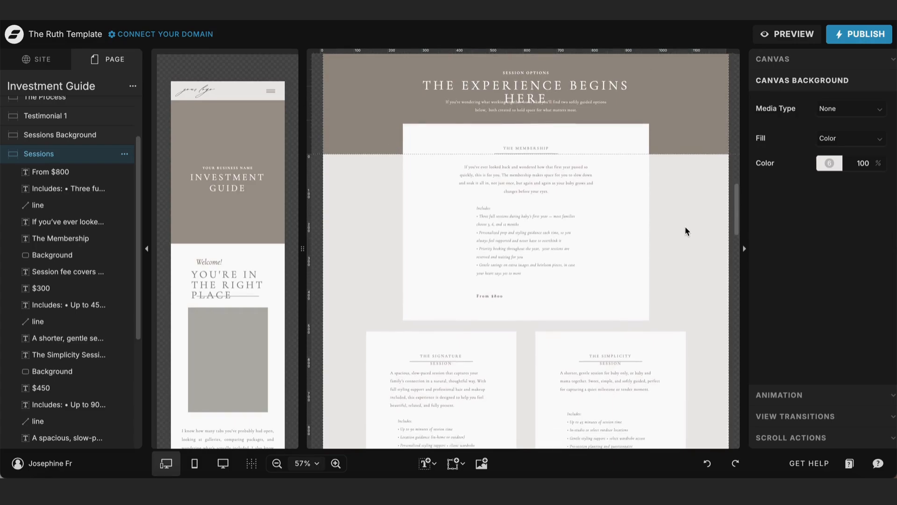
pyautogui.scroll(-2, 537, 187)
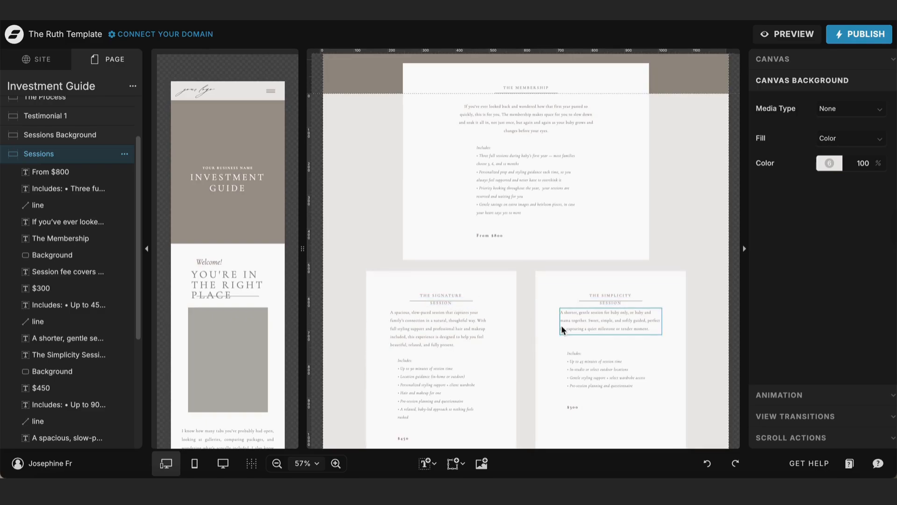
pyautogui.scroll(1, 561, 325)
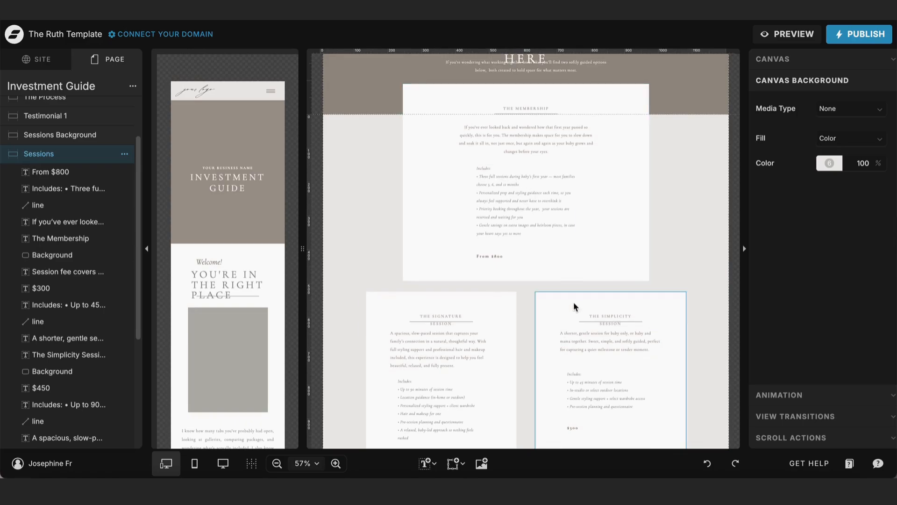
pyautogui.moveTo(680, 277); pyautogui.dragTo(400, 94)
pyautogui.press('Delete')
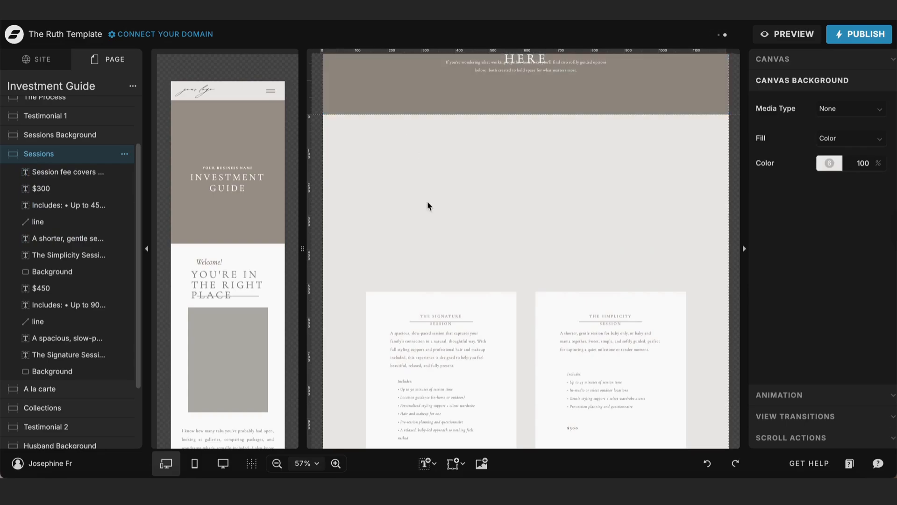
# Move the Signature and Simplicity session cards and the session-fee note up together so the cards overlap the Session Options banner.
pyautogui.scroll(-3, 411, 197)
pyautogui.moveTo(353, 168); pyautogui.dragTo(637, 415)
pyautogui.scroll(3, 631, 388)
pyautogui.moveTo(623, 345); pyautogui.dragTo(621, 145)
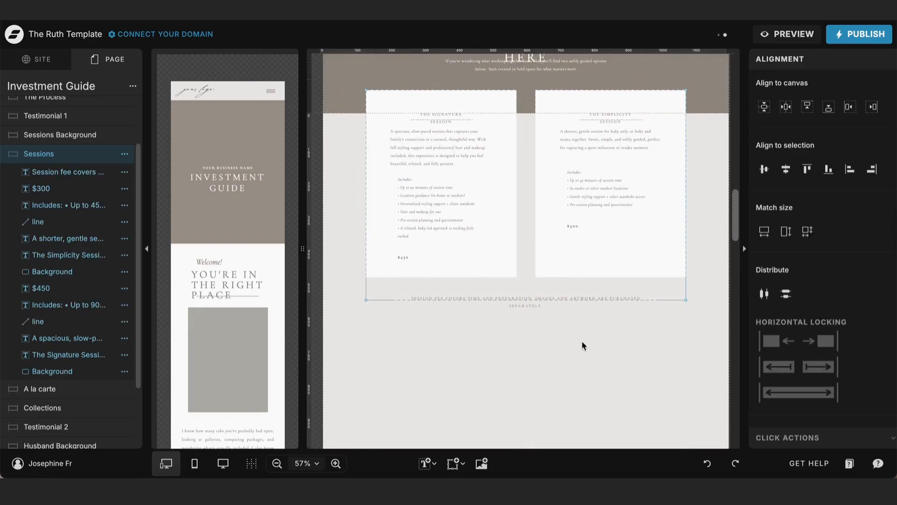
# Shorten the desktop Sessions canvas to end just below the session-fee note, and check its mobile layout.
pyautogui.click(582, 340)
pyautogui.scroll(-3, 581, 340)
pyautogui.moveTo(310, 421); pyautogui.dragTo(309, 241)
pyautogui.scroll(3, 371, 149)
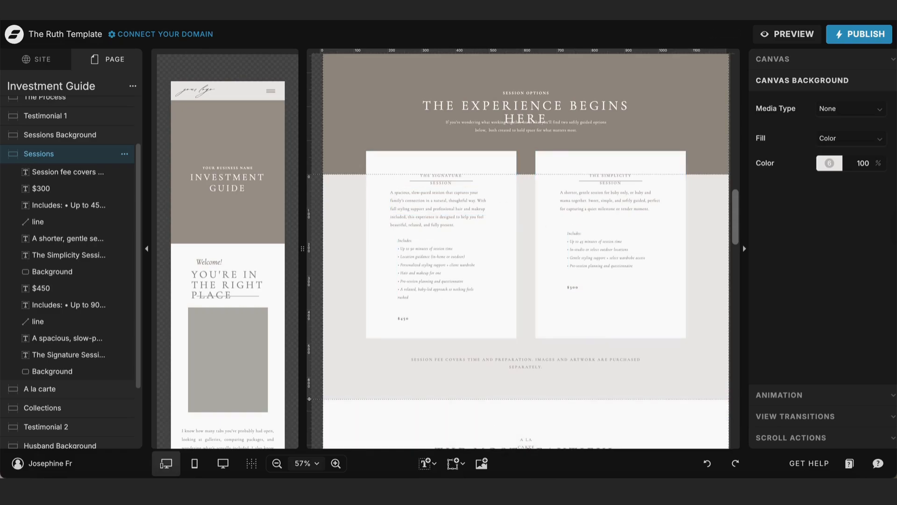
pyautogui.scroll(-10, 256, 371)
pyautogui.scroll(-1, 256, 374)
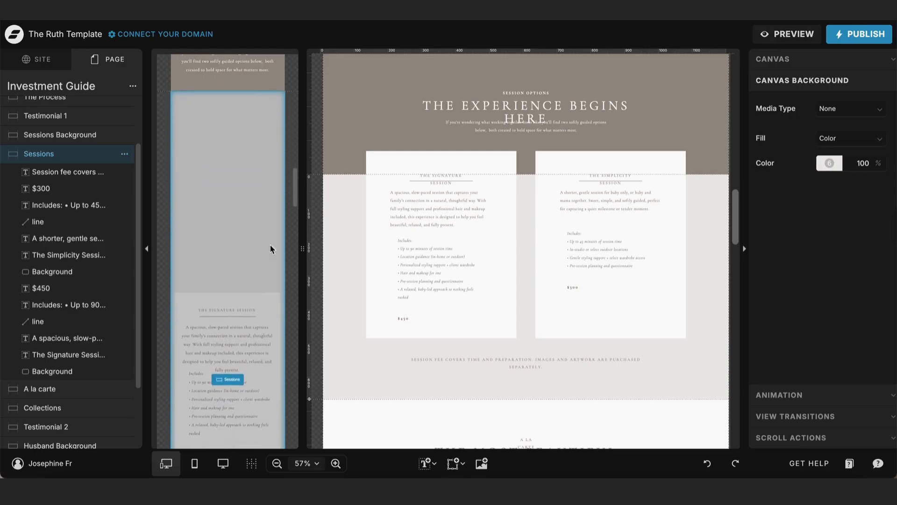
# Widen the "A la carte" label and the "The most beautiful part" title so each fits on one line.
pyautogui.scroll(-1, 501, 369)
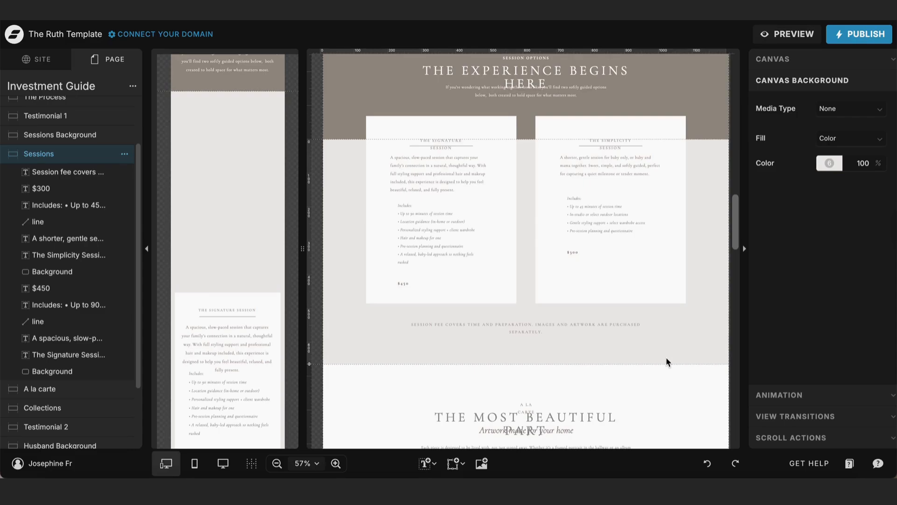
pyautogui.scroll(-6, 666, 357)
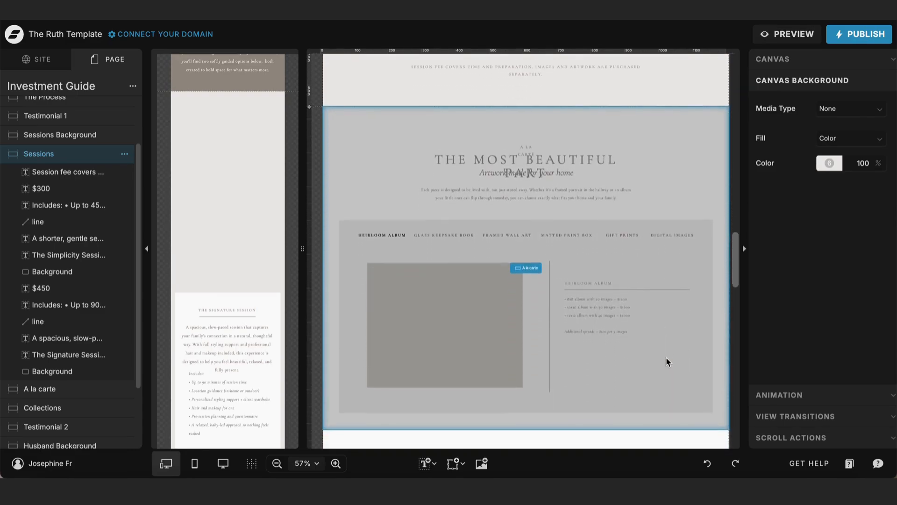
pyautogui.scroll(-1, 666, 357)
pyautogui.click(531, 119)
pyautogui.click(531, 120)
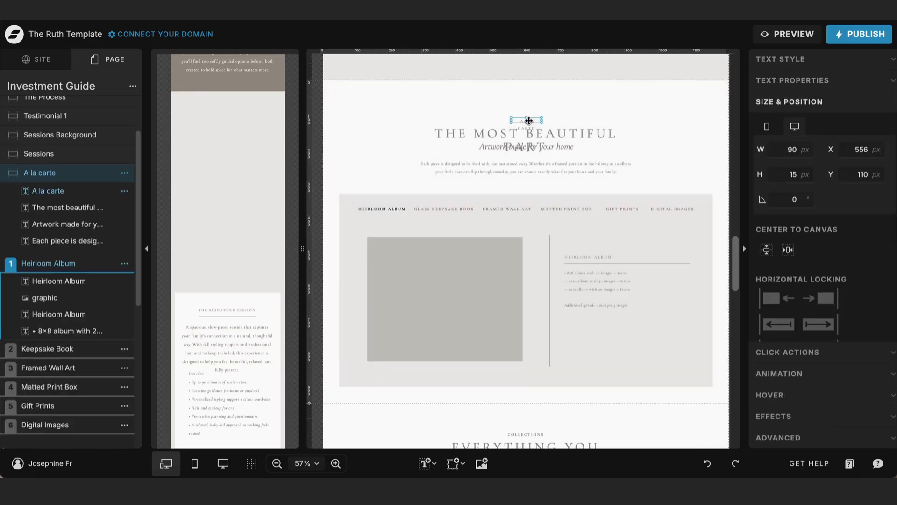
pyautogui.moveTo(541, 120); pyautogui.dragTo(571, 120)
pyautogui.click(587, 139)
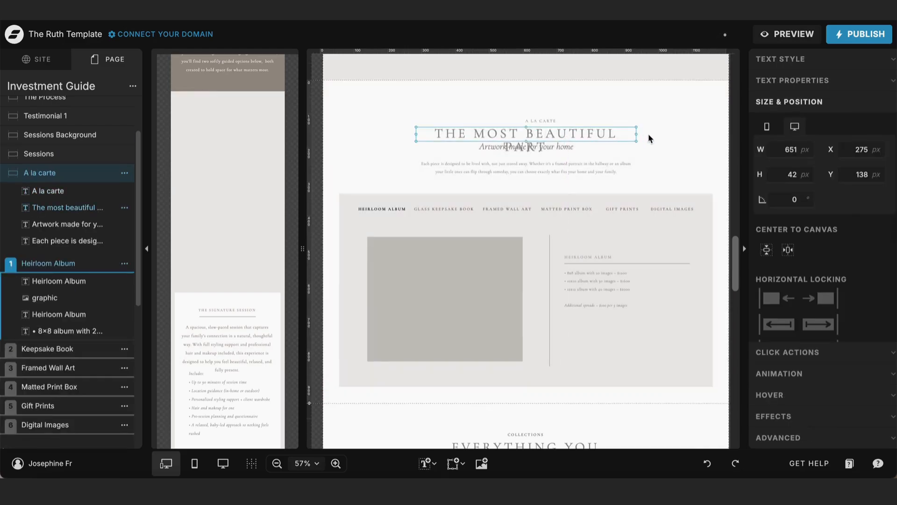
pyautogui.moveTo(637, 134); pyautogui.dragTo(684, 134)
# Center the "A la carte" label, the title and the "Artwork made for your home" tagline horizontally on the canvas.
pyautogui.keyDown('shift'); pyautogui.click(543, 153); pyautogui.keyUp('shift')
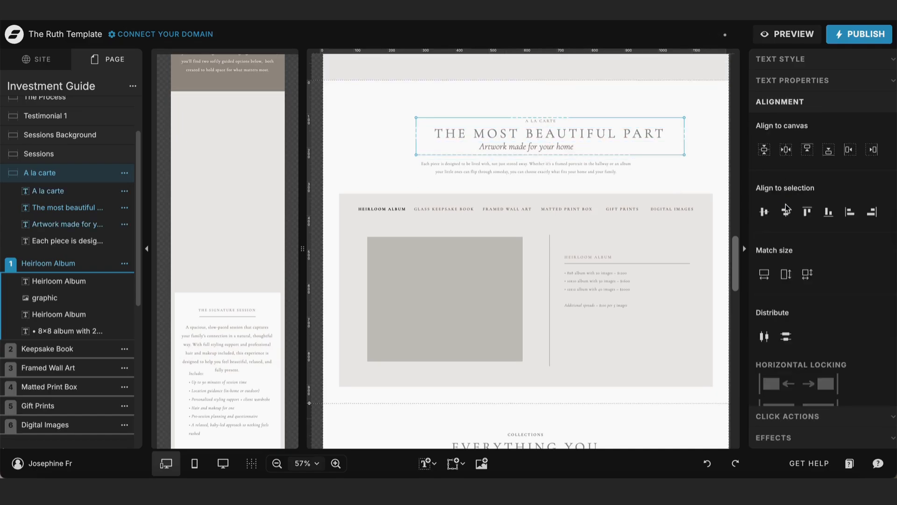
pyautogui.click(785, 149)
pyautogui.click(687, 140)
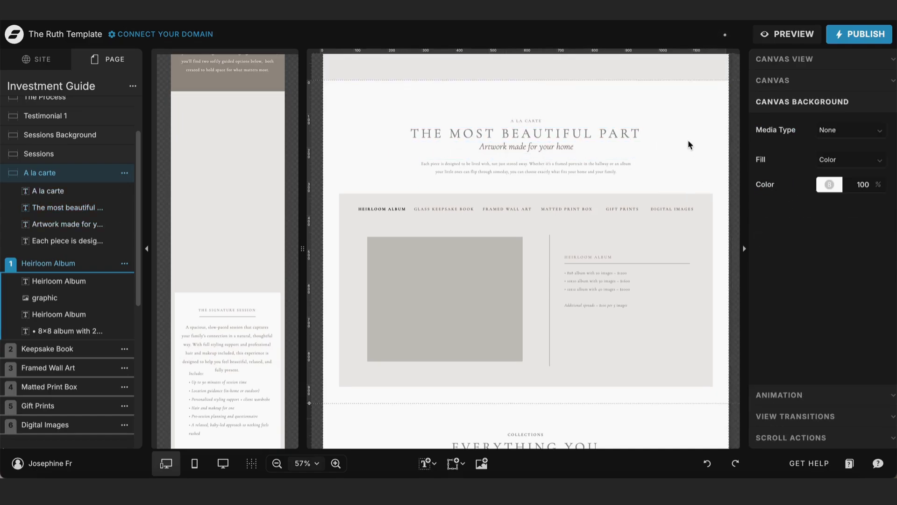
# Examine the A la carte gallery's views, from Heirloom Album through Gift Prints, and the elements each one contains.
pyautogui.scroll(-5, 82, 263)
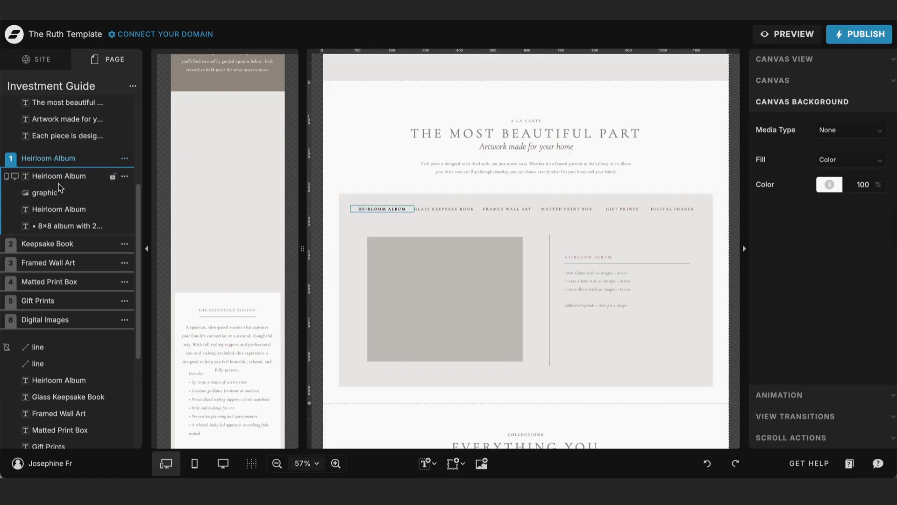
pyautogui.click(65, 243)
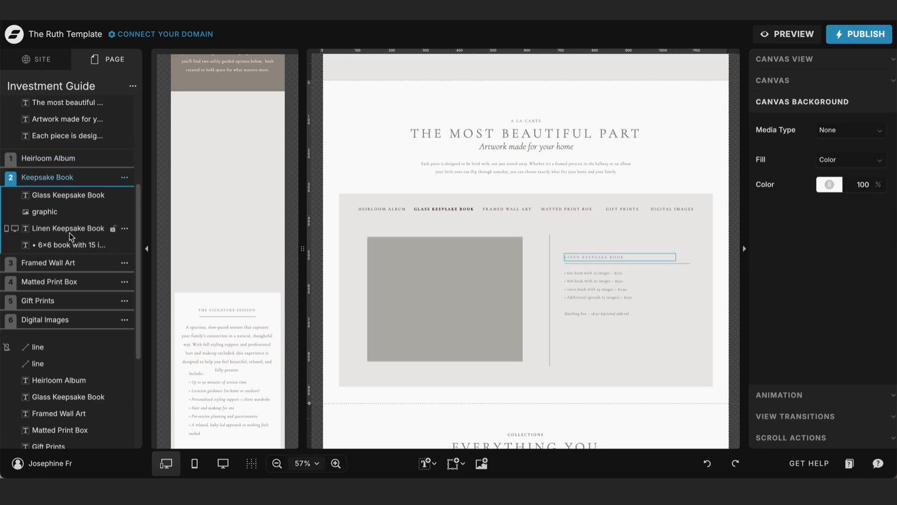
pyautogui.click(69, 263)
pyautogui.click(66, 281)
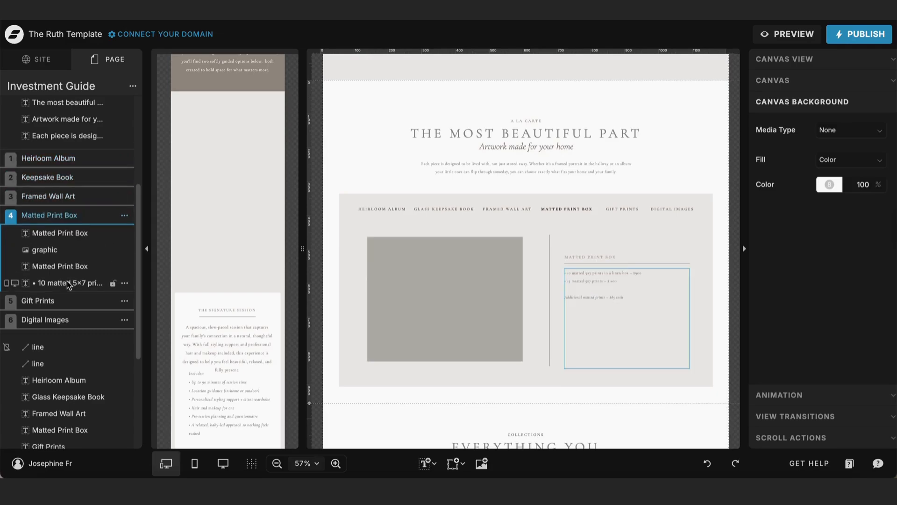
pyautogui.click(96, 199)
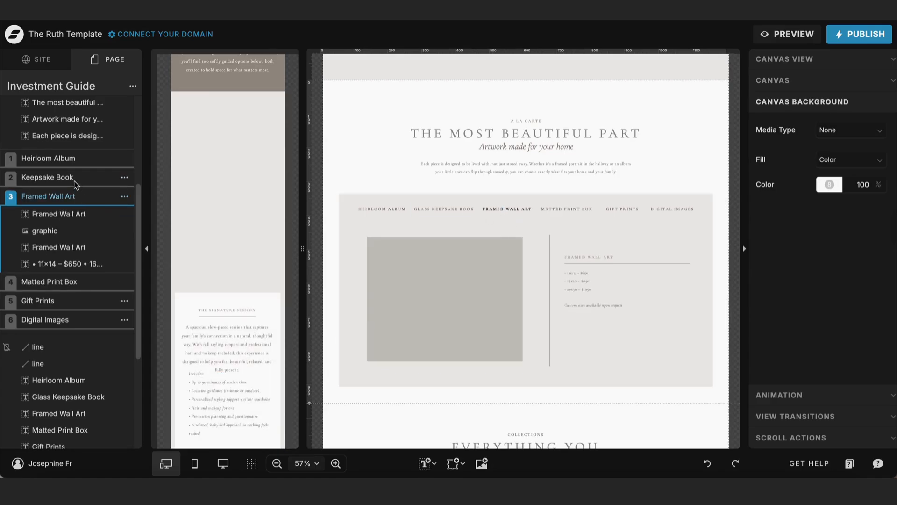
pyautogui.click(75, 179)
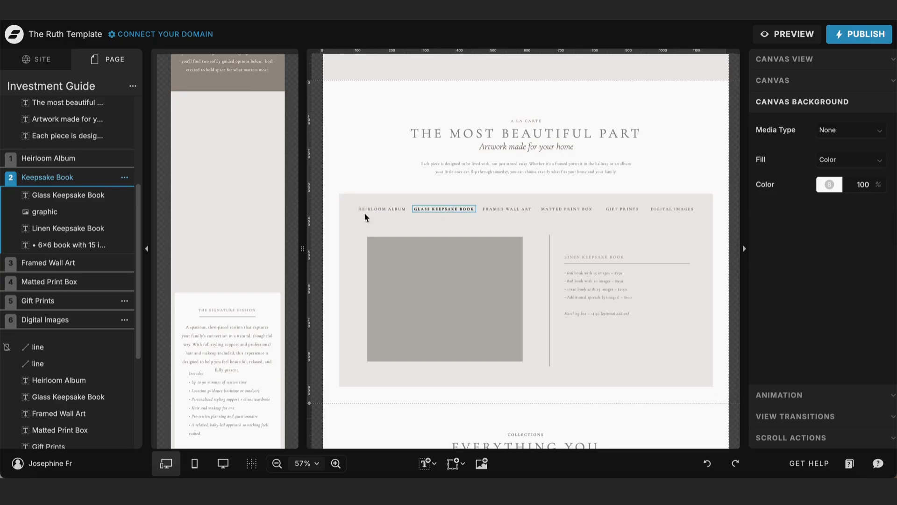
pyautogui.click(79, 159)
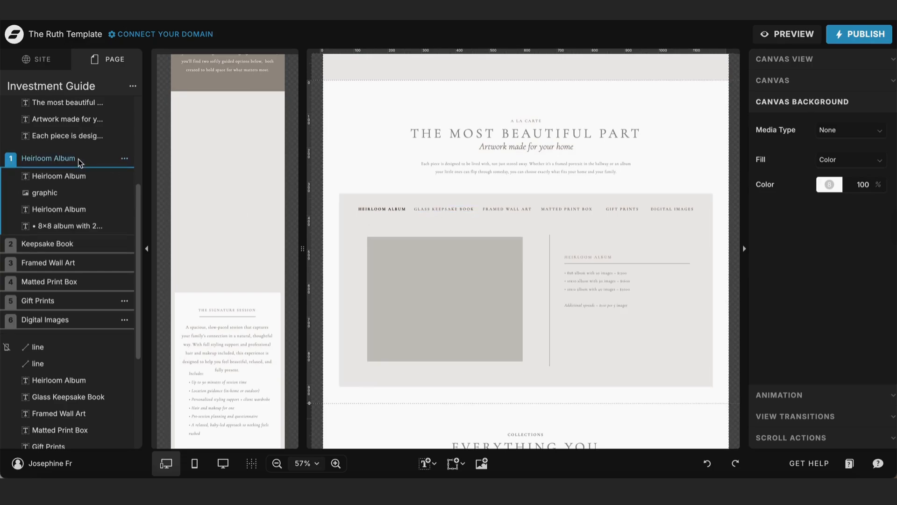
pyautogui.click(70, 245)
pyautogui.click(70, 263)
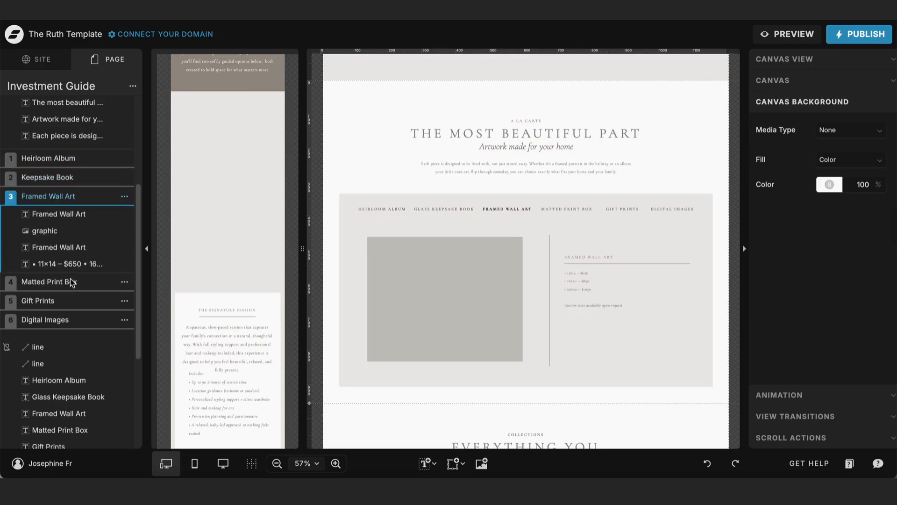
pyautogui.click(70, 280)
pyautogui.click(73, 308)
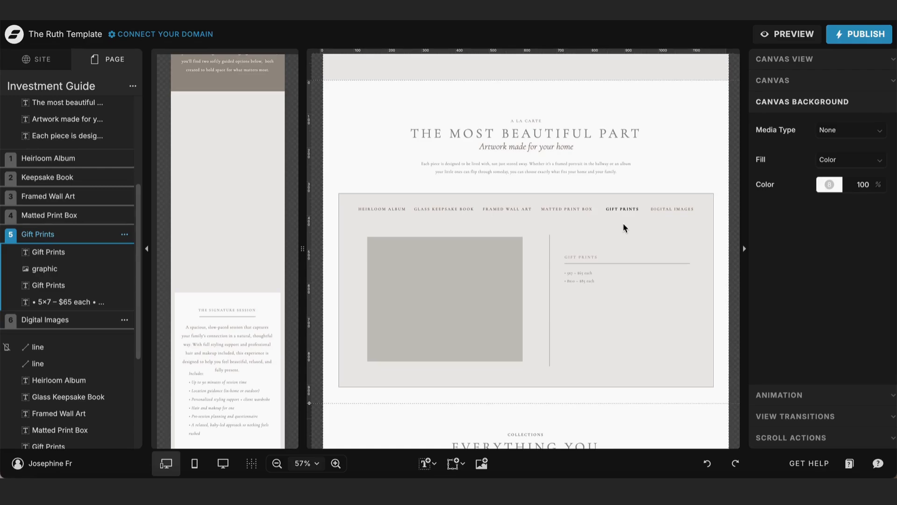
# Shorten the shared "Heirloom Album" navigation label in the A la carte gallery to "Album".
pyautogui.click(377, 210)
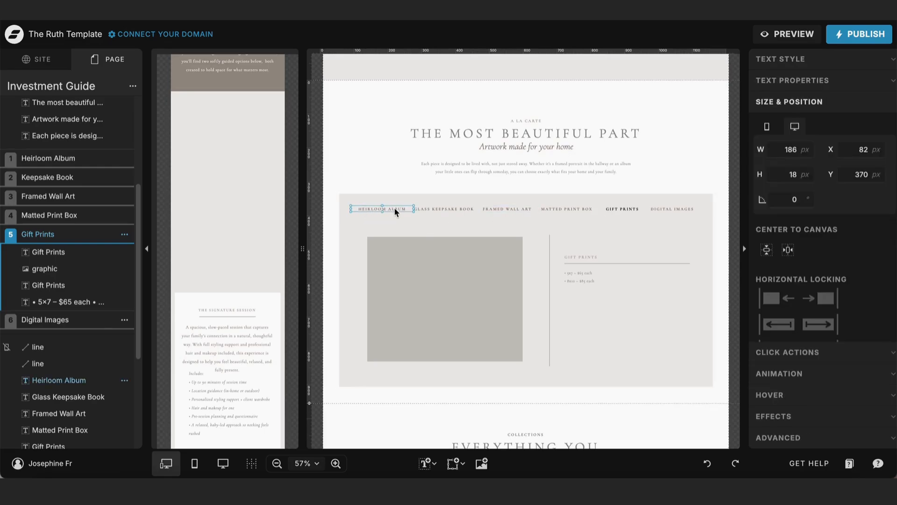
pyautogui.doubleClick(394, 209)
pyautogui.press('BackSpace')
pyautogui.press('BackSpace')
pyautogui.press('BackSpace')
pyautogui.press('BackSpace')
pyautogui.press('BackSpace')
pyautogui.press('BackSpace')
pyautogui.press('BackSpace')
pyautogui.press('BackSpace')
pyautogui.press('BackSpace')
pyautogui.click(386, 225)
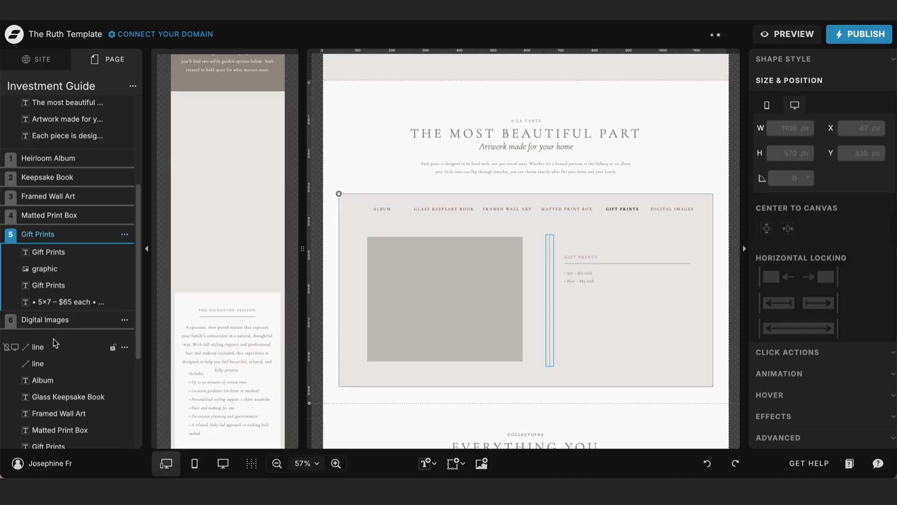
# Examine the shared navigation labels of the A la carte canvas, from Album to Matted Print Box.
pyautogui.scroll(-3, 53, 338)
pyautogui.click(43, 274)
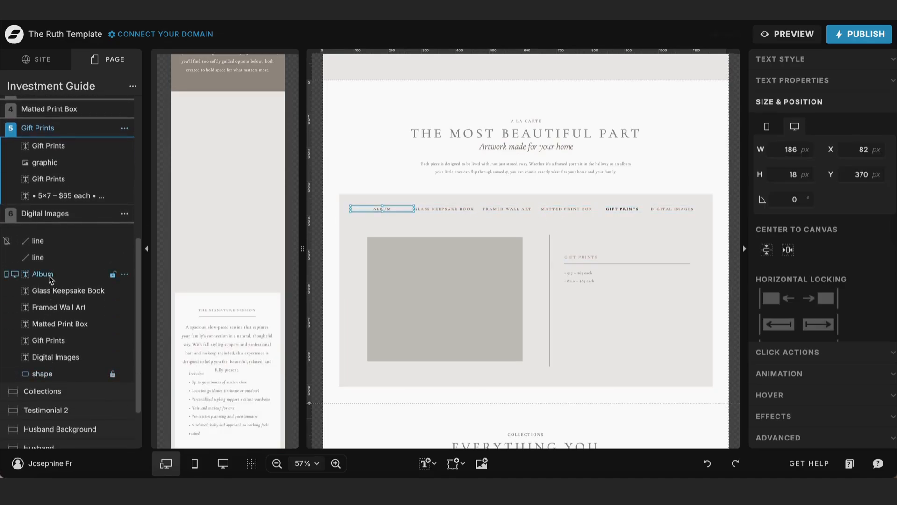
pyautogui.click(54, 291)
pyautogui.click(56, 308)
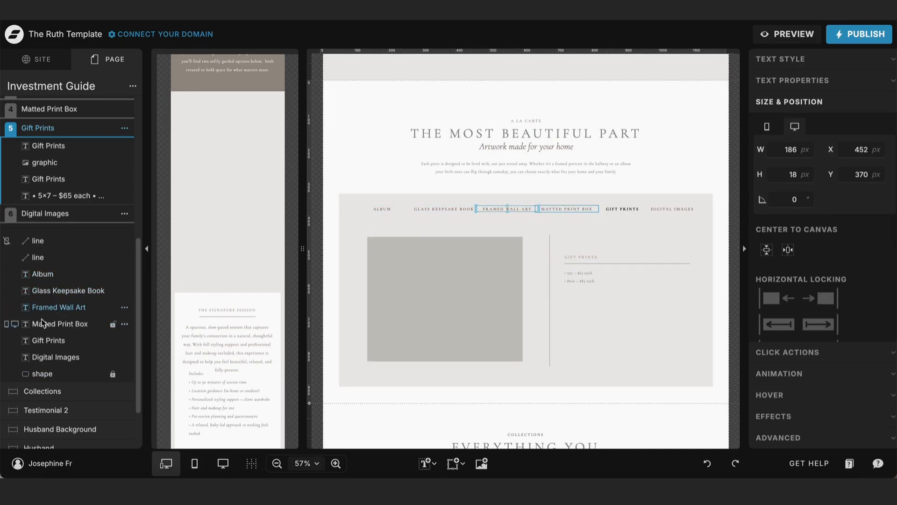
pyautogui.click(44, 326)
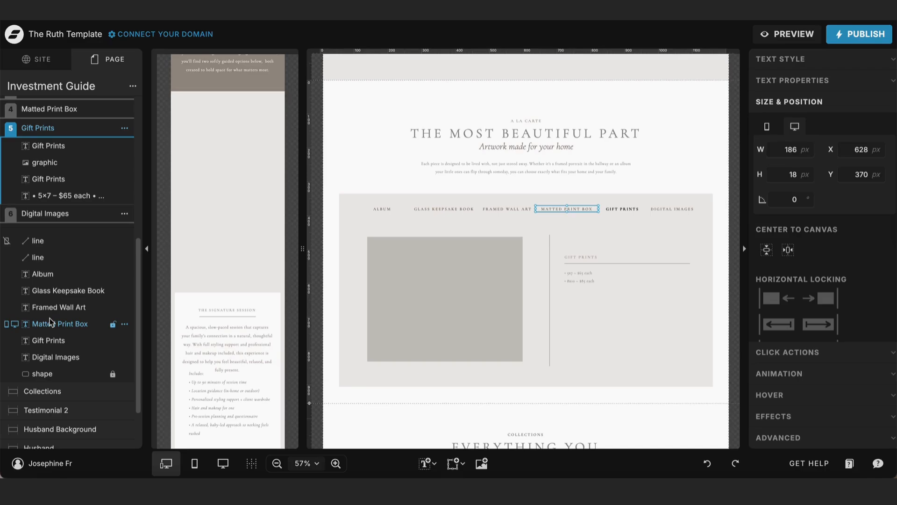
pyautogui.scroll(3, 50, 318)
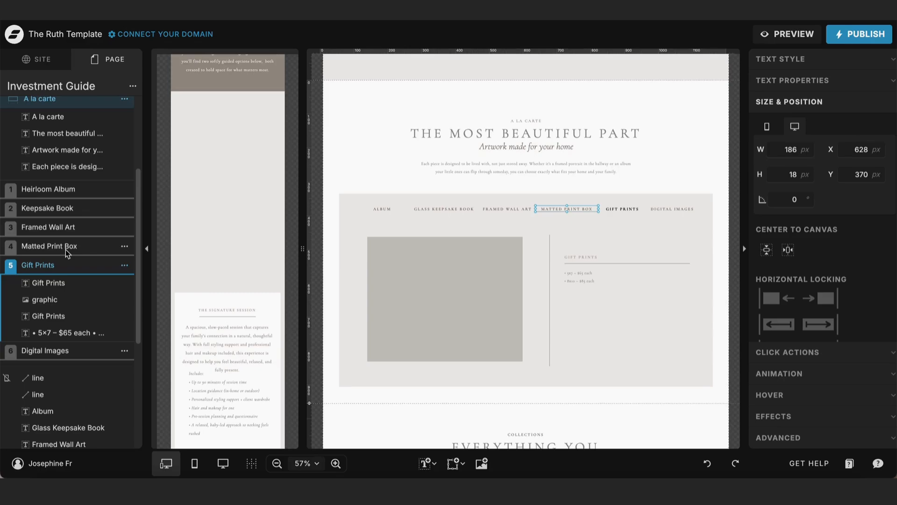
pyautogui.scroll(-3, 75, 346)
pyautogui.click(58, 307)
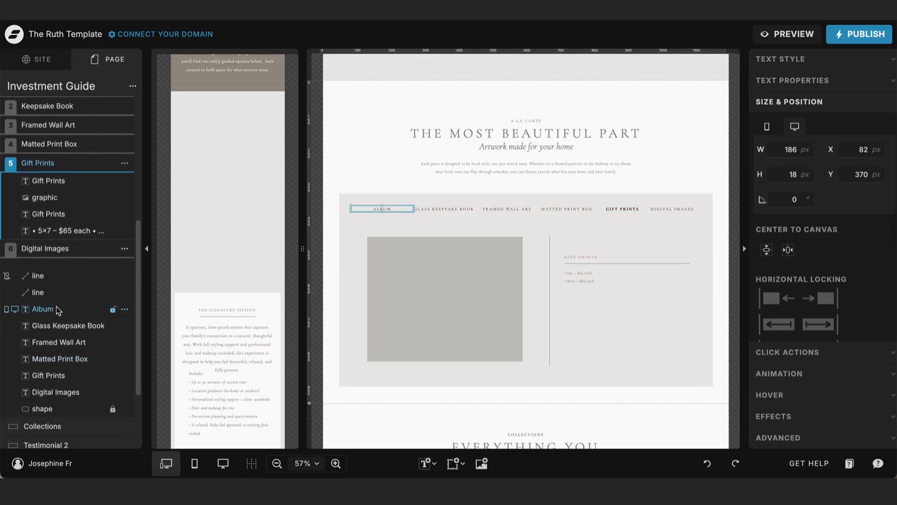
pyautogui.scroll(2, 70, 186)
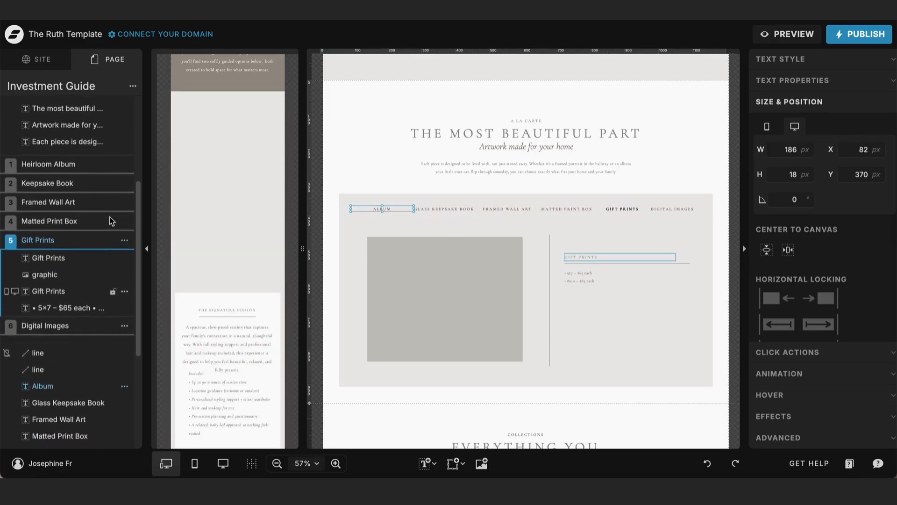
# Shorten the bold "Heirloom Album" navigation label inside the Heirloom Album view to "Album".
pyautogui.click(65, 166)
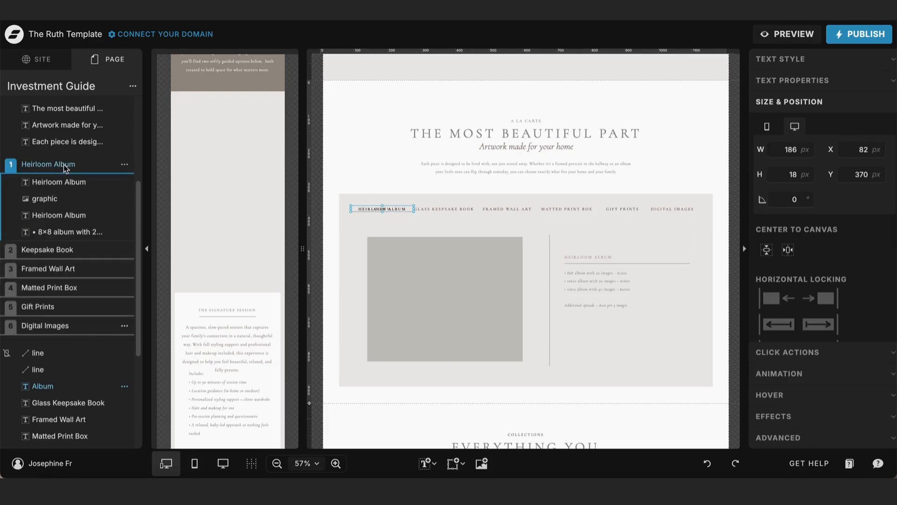
pyautogui.doubleClick(390, 210)
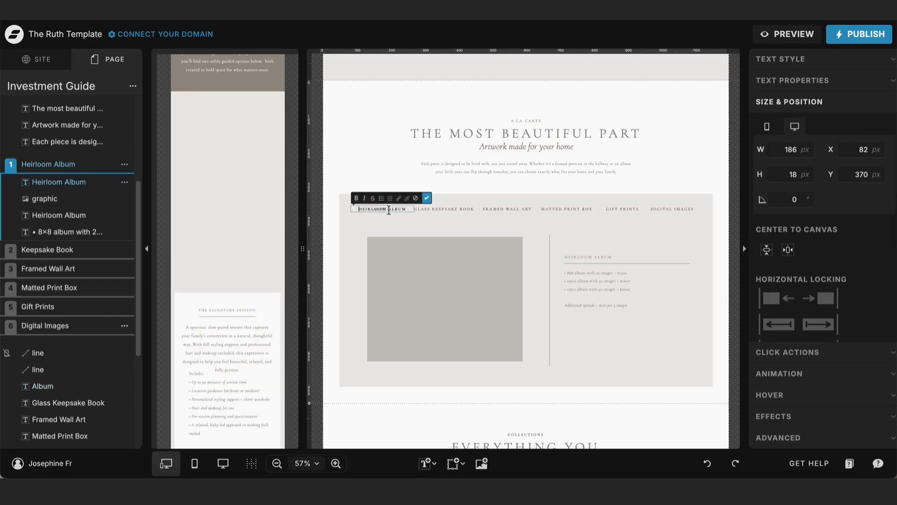
pyautogui.press('BackSpace')
pyautogui.press('BackSpace')
pyautogui.press('BackSpace')
pyautogui.press('BackSpace')
pyautogui.press('BackSpace')
pyautogui.press('BackSpace')
pyautogui.press('BackSpace')
pyautogui.press('BackSpace')
pyautogui.press('BackSpace')
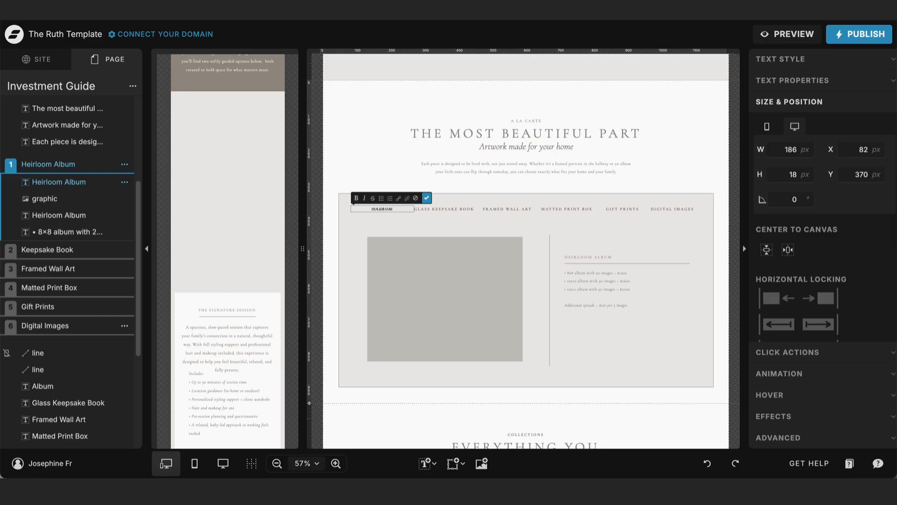
pyautogui.click(393, 220)
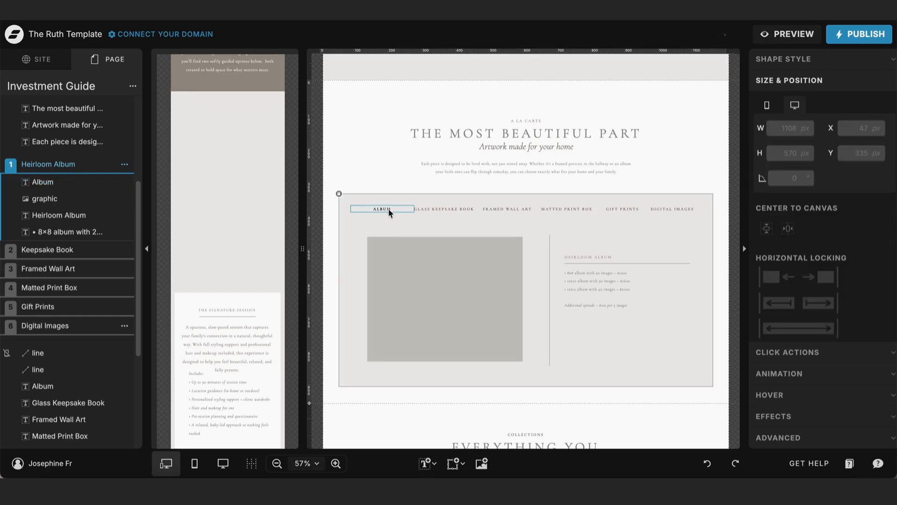
pyautogui.scroll(-3, 50, 407)
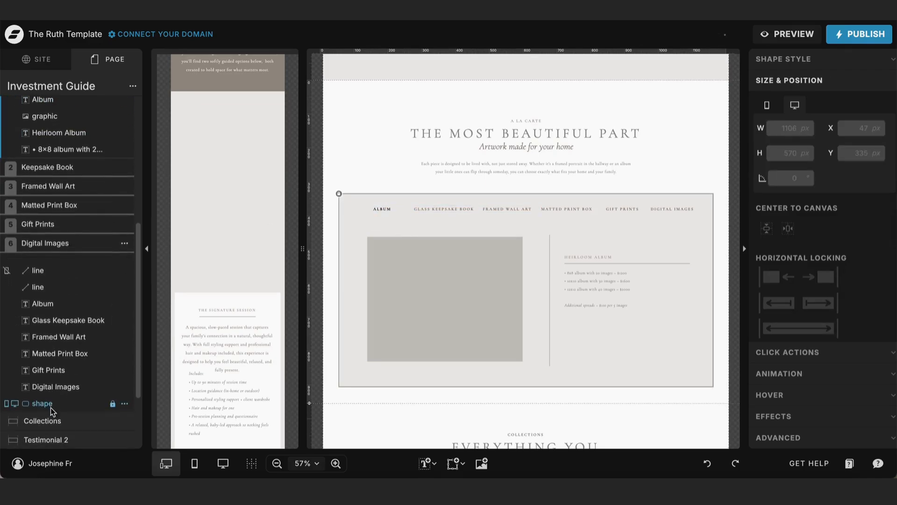
pyautogui.click(54, 324)
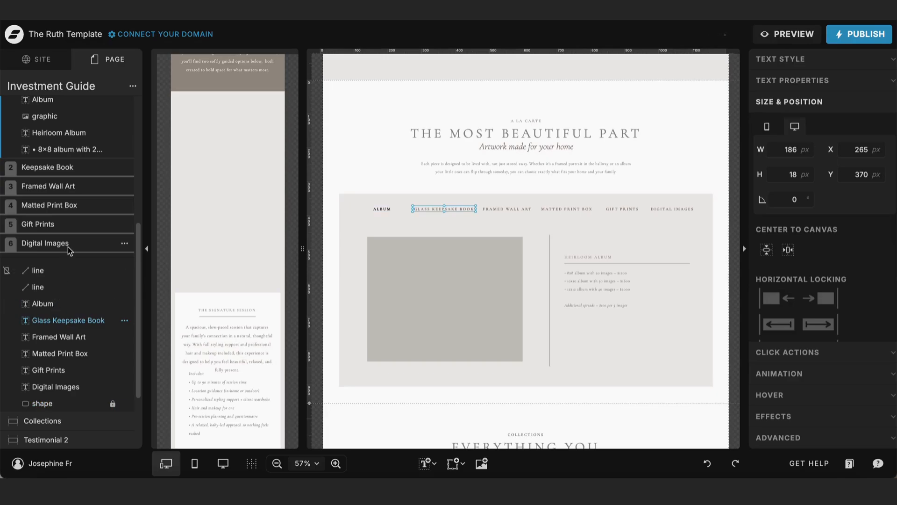
pyautogui.scroll(1, 67, 246)
pyautogui.click(71, 206)
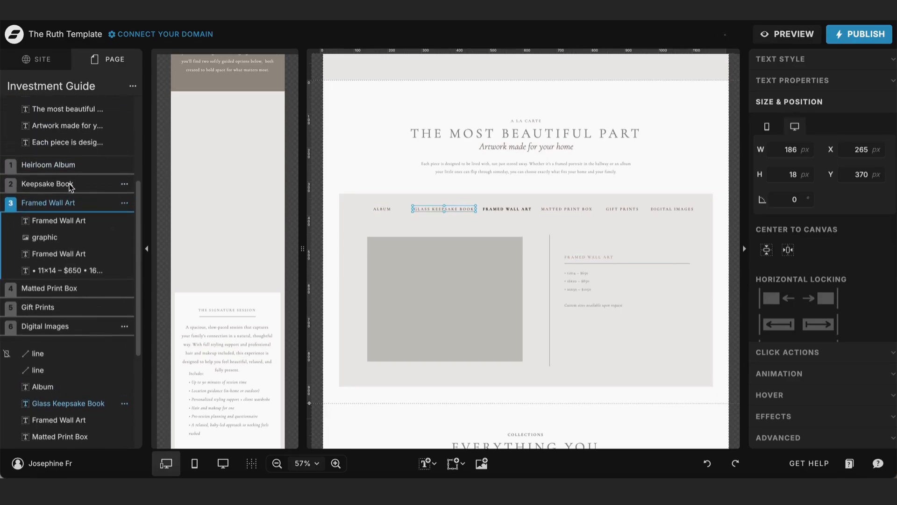
pyautogui.click(70, 183)
# With the Heirloom Album view active, delete the shared "Digital Images" and "Gift Prints" navigation labels.
pyautogui.click(74, 165)
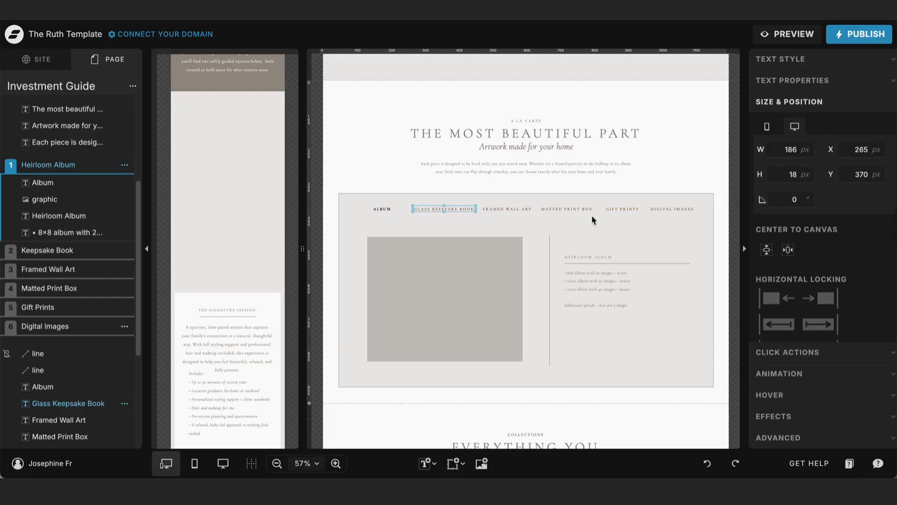
pyautogui.click(680, 209)
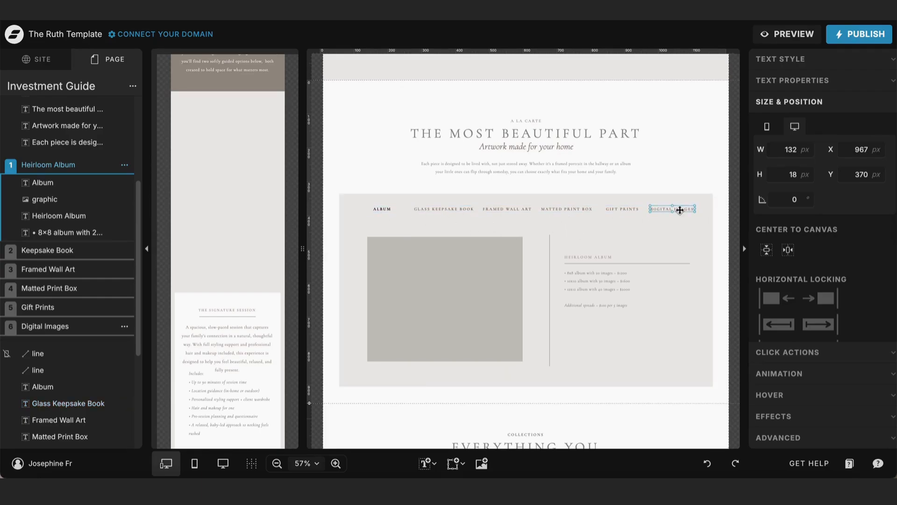
pyautogui.press('Delete')
pyautogui.click(622, 209)
pyautogui.press('Delete')
pyautogui.click(624, 230)
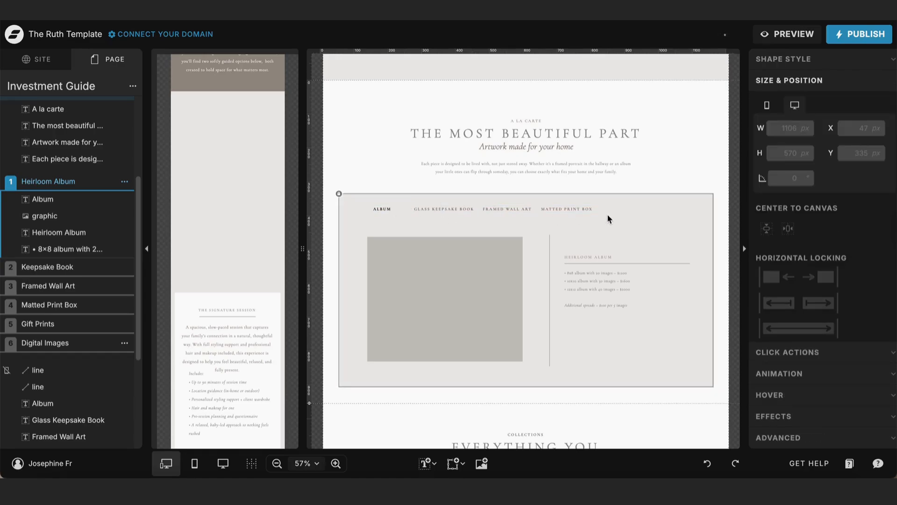
# Center the remaining shared navigation labels horizontally as a group, and move the Heirloom Album view's bold Album label to X 256.
pyautogui.moveTo(611, 209); pyautogui.dragTo(361, 209)
pyautogui.click(786, 149)
pyautogui.click(671, 224)
pyautogui.moveTo(433, 209); pyautogui.dragTo(439, 210)
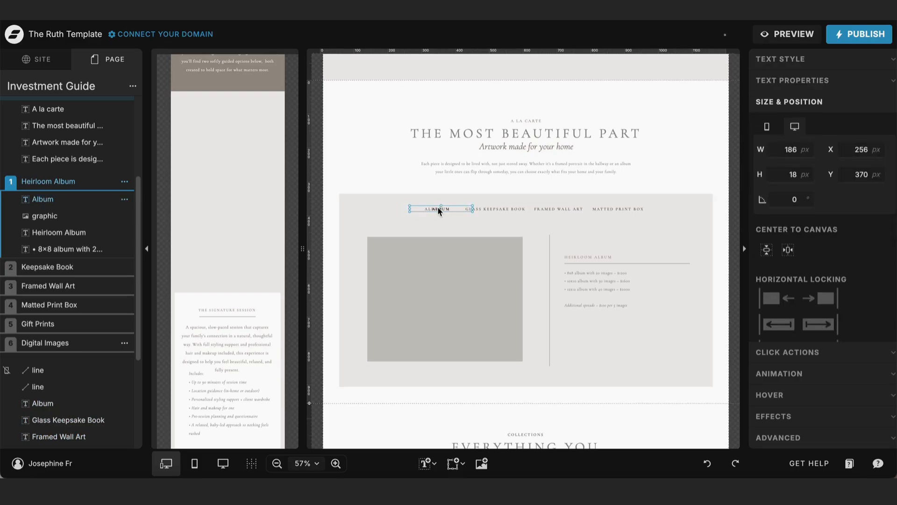
pyautogui.click(453, 221)
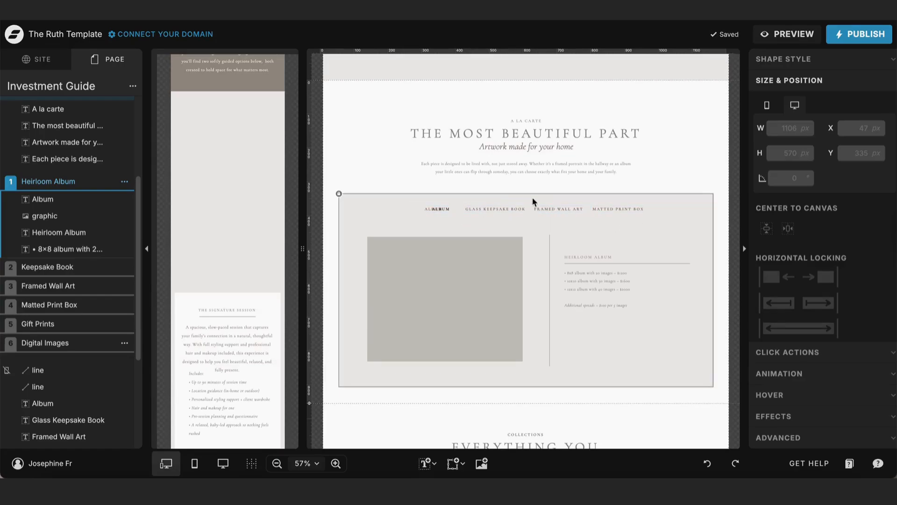
# Nudge the shared Album navigation label right until it lines up exactly with the Heirloom Album view's bold Album label.
pyautogui.scroll(-1, 77, 366)
pyautogui.scroll(-1, 77, 363)
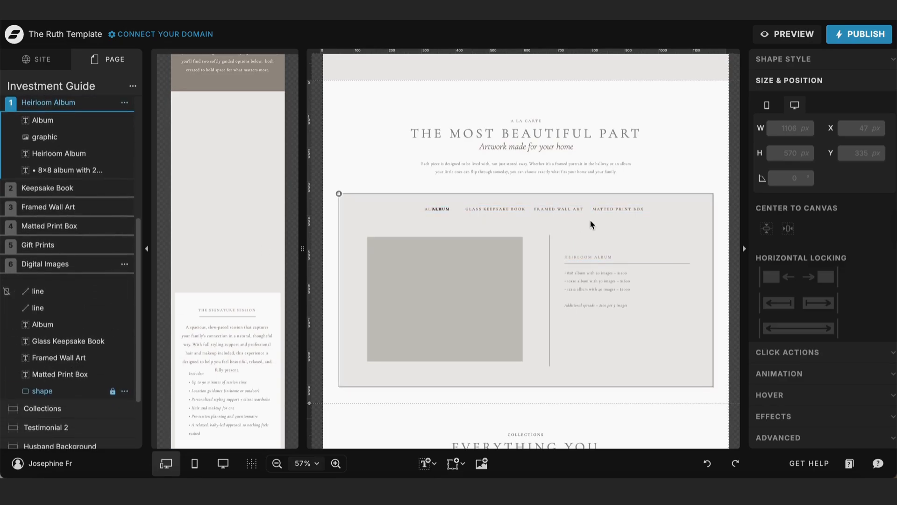
pyautogui.scroll(1, 591, 225)
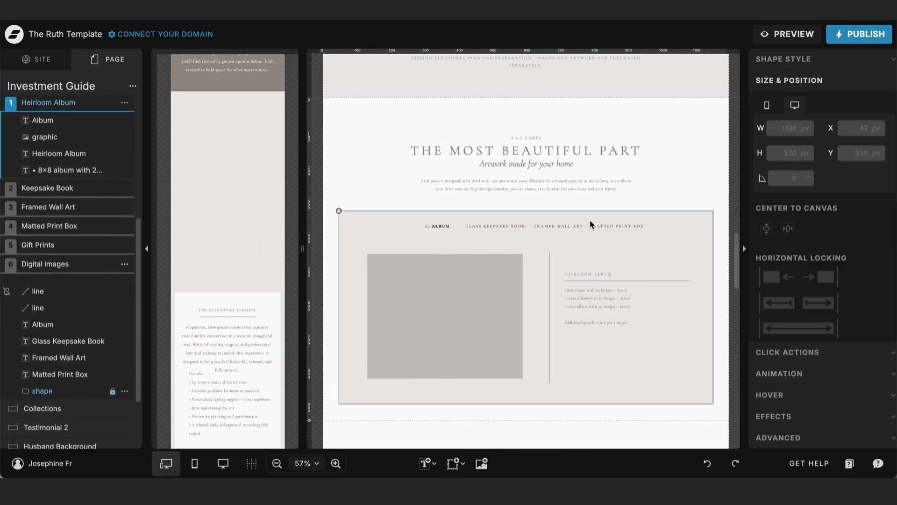
pyautogui.click(447, 225)
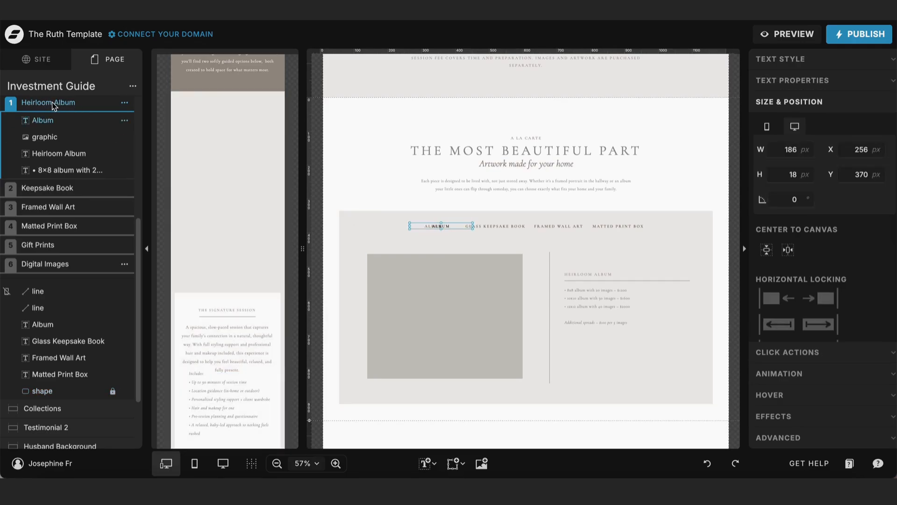
pyautogui.scroll(1, 55, 108)
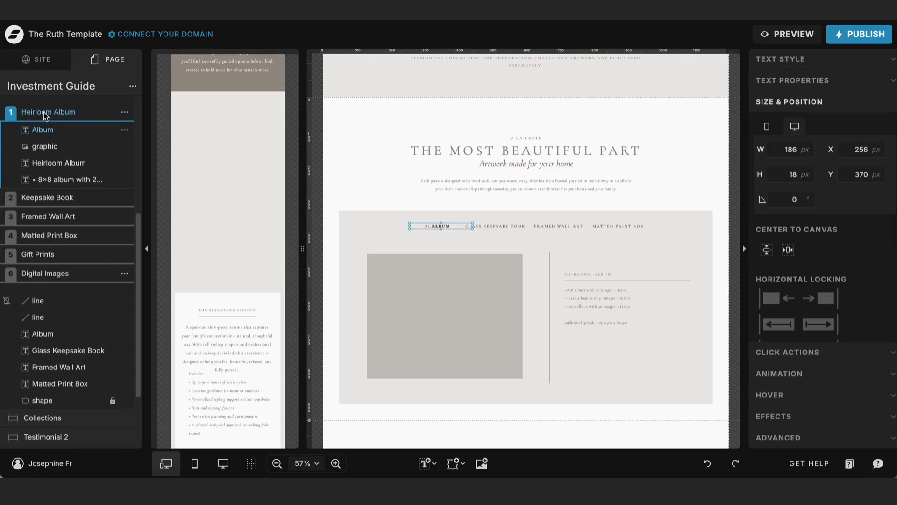
pyautogui.click(43, 338)
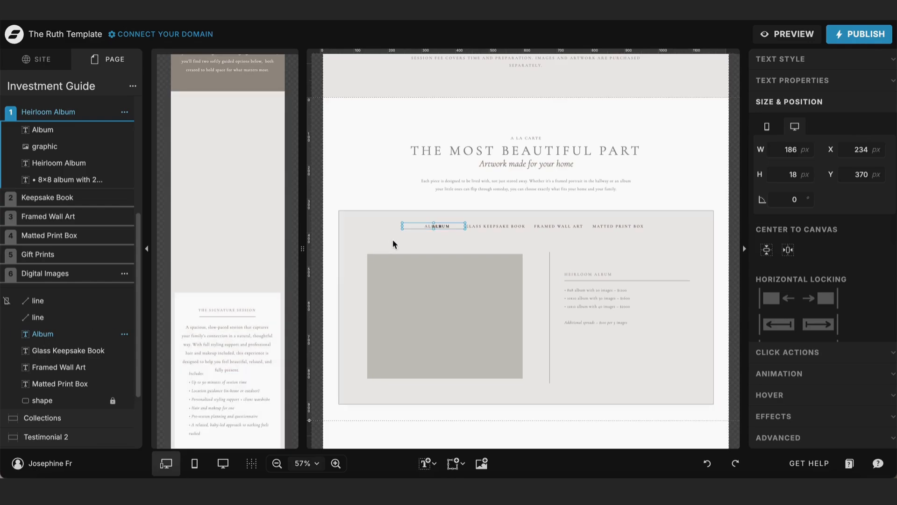
pyautogui.press('Right')
pyautogui.press('Right')
pyautogui.press('Right')
pyautogui.press('Right')
pyautogui.press('Right')
pyautogui.press('Right')
pyautogui.press('Right')
pyautogui.press('Right')
pyautogui.press('Right')
pyautogui.press('Right')
pyautogui.press('Right')
pyautogui.press('Right')
pyautogui.press('Right')
pyautogui.press('Right')
pyautogui.press('Right')
pyautogui.press('Right')
pyautogui.press('Right')
pyautogui.press('Right')
pyautogui.press('Right')
pyautogui.press('Right')
pyautogui.press('Right')
pyautogui.click(392, 239)
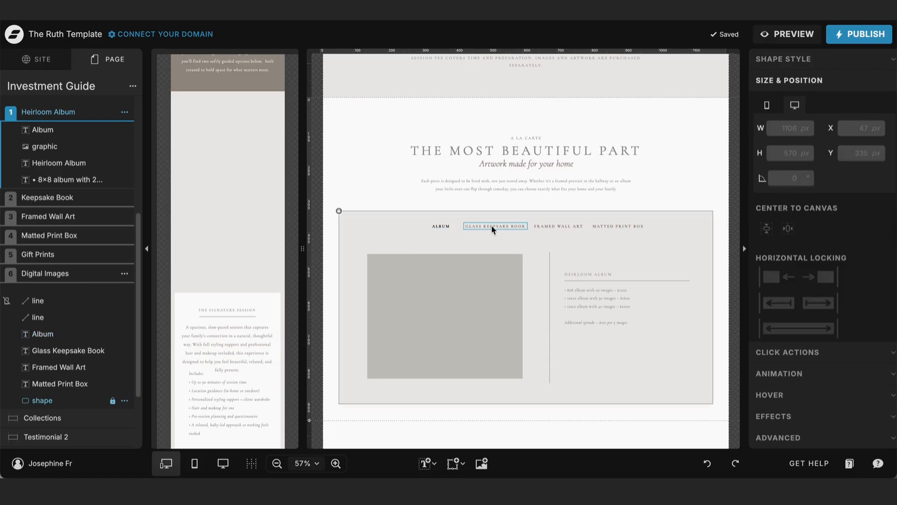
# In the Keepsake Book view, move the bold "Glass Keepsake Book" label to X 417, matching the shared navigation label.
pyautogui.click(489, 226)
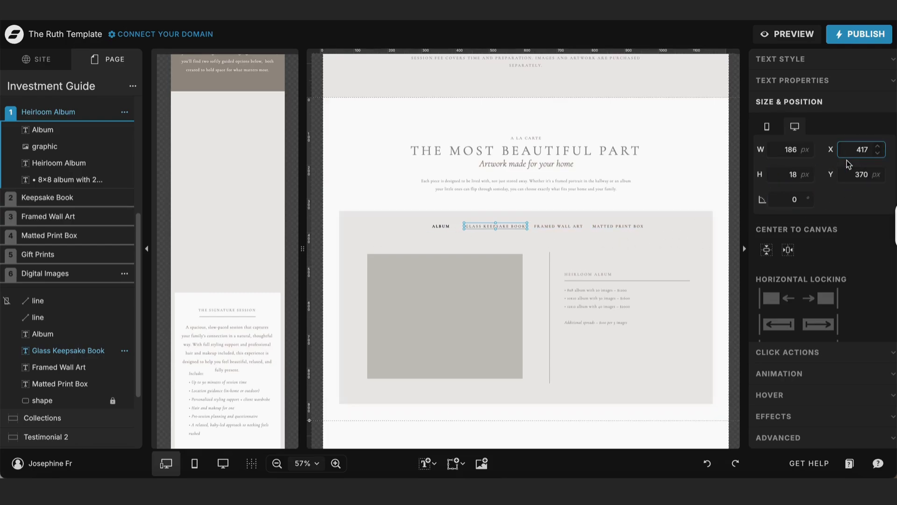
pyautogui.click(870, 151)
pyautogui.click(75, 197)
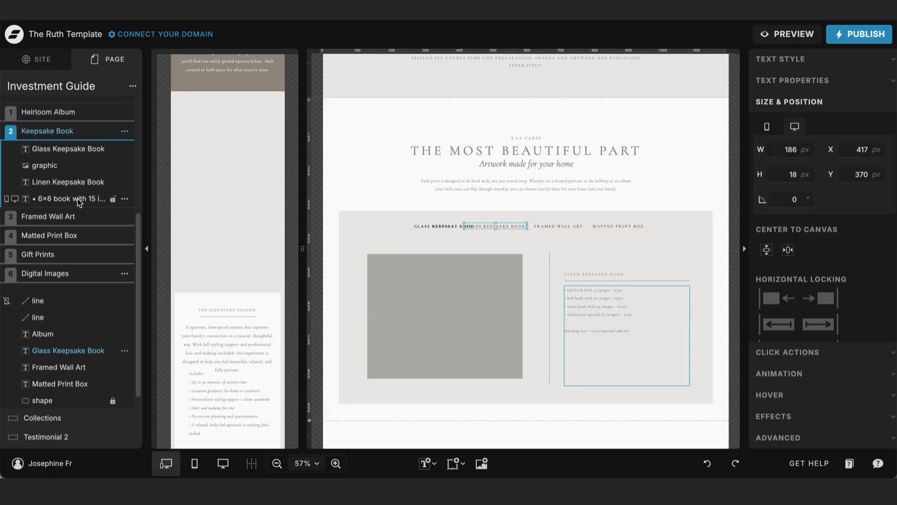
pyautogui.click(419, 226)
pyautogui.click(857, 149)
pyautogui.write('417')
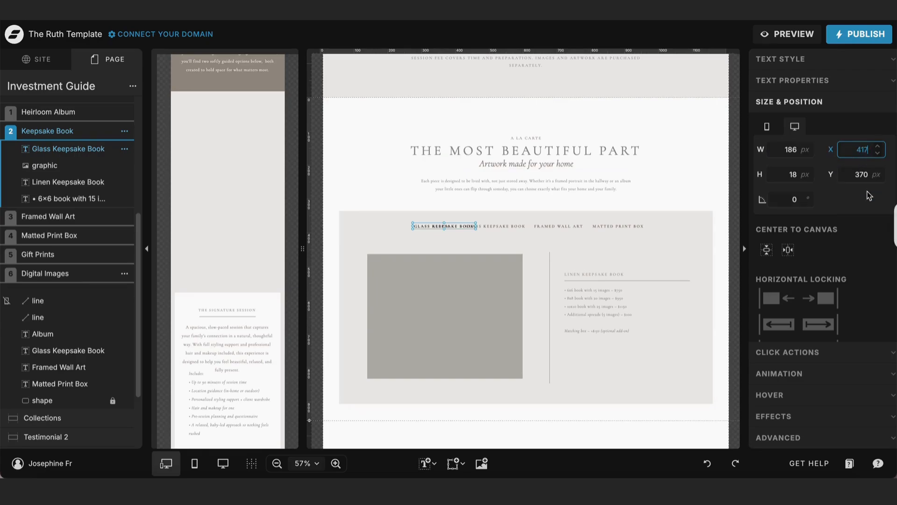
pyautogui.press('Return')
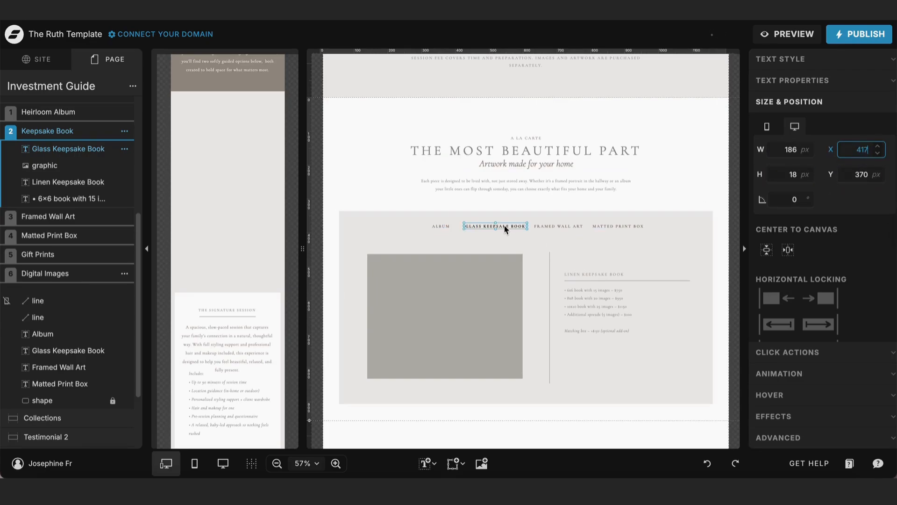
pyautogui.click(509, 243)
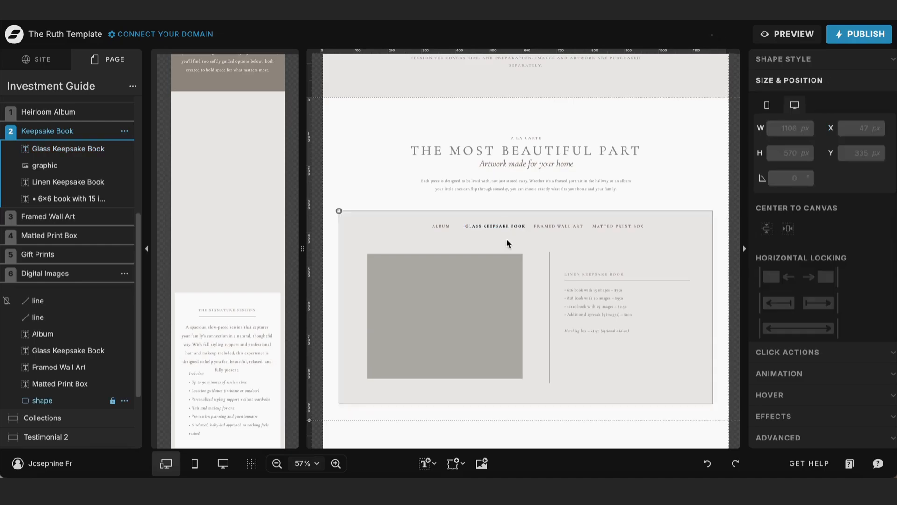
# In the Framed Wall Art view, move the bold "Framed Wall Art" label to X 604, matching the shared label.
pyautogui.click(548, 229)
pyautogui.click(864, 151)
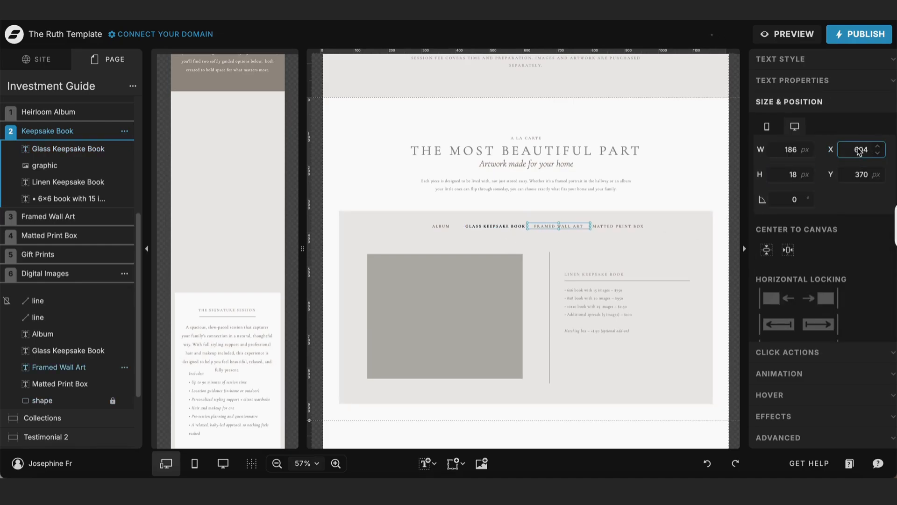
pyautogui.click(47, 218)
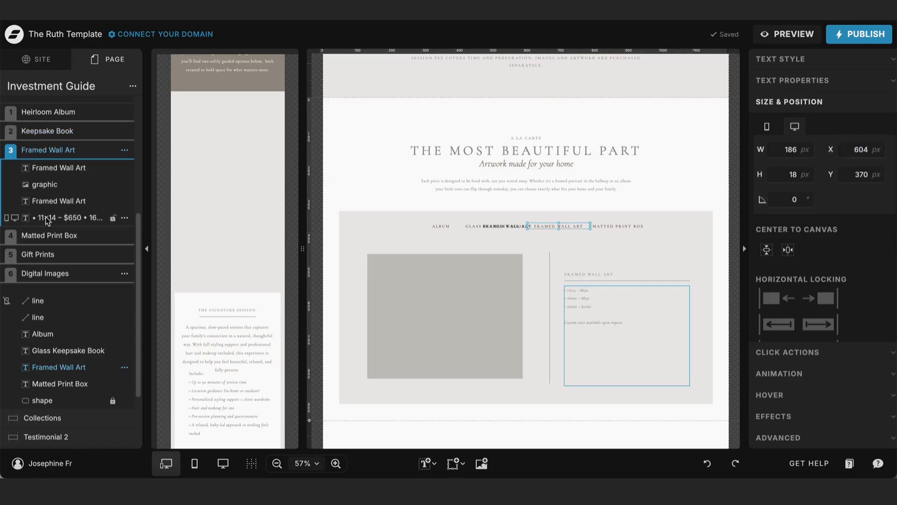
pyautogui.moveTo(533, 226); pyautogui.dragTo(476, 226)
pyautogui.click(860, 149)
pyautogui.write('604')
pyautogui.press('Return')
pyautogui.click(630, 244)
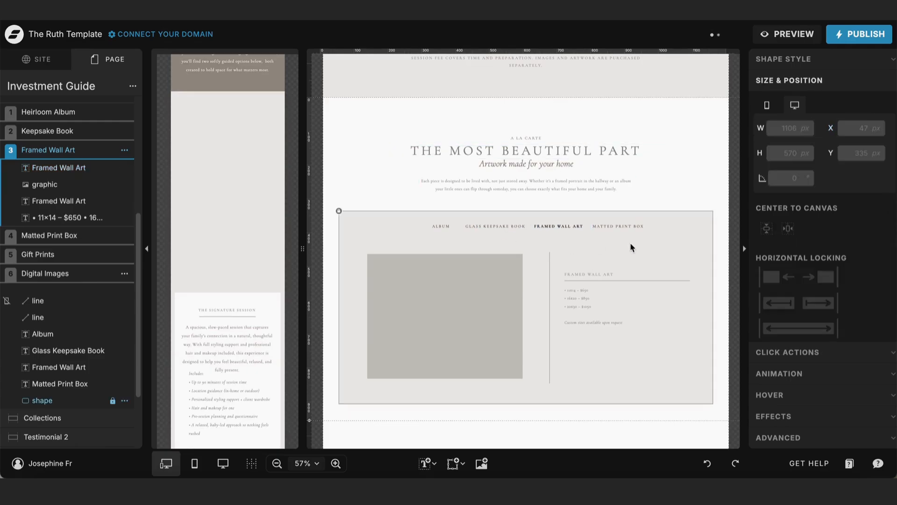
# In the Matted Print Box view, move the bold "Matted Print Box" label to X 780, matching the shared label.
pyautogui.click(623, 227)
pyautogui.click(875, 151)
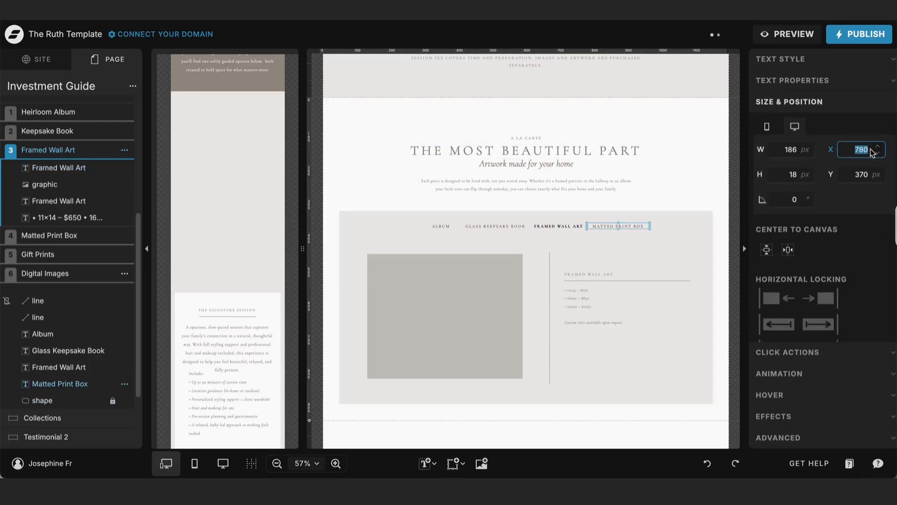
pyautogui.click(36, 236)
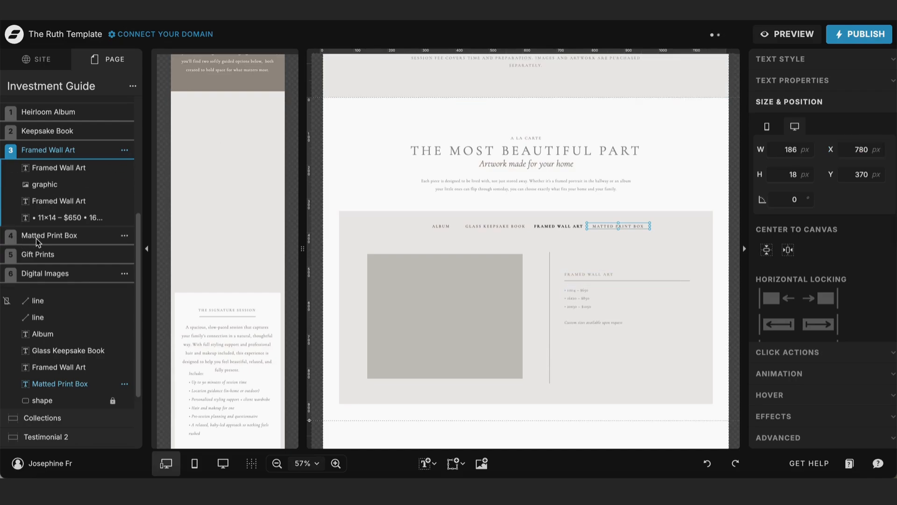
pyautogui.click(556, 226)
pyautogui.click(861, 152)
pyautogui.write('780')
pyautogui.press('Return')
pyautogui.click(632, 254)
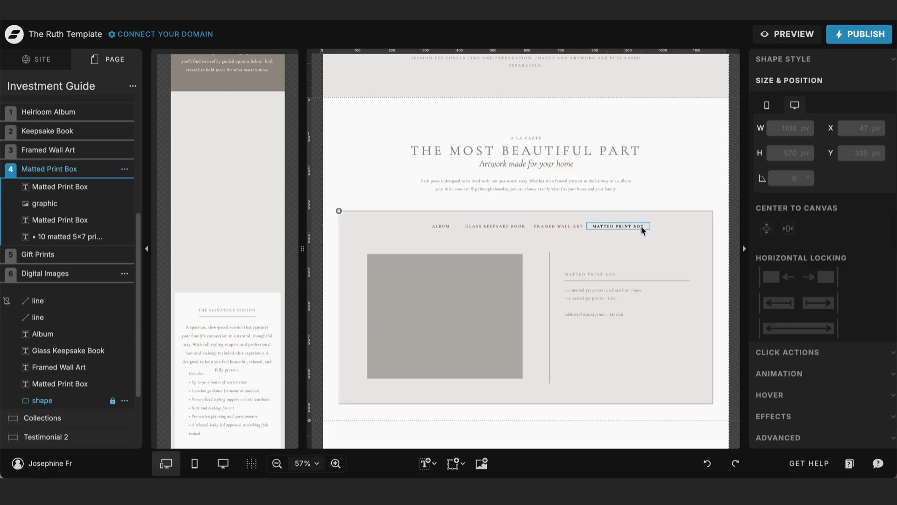
# Cycle through the A la carte gallery's views to check that each bold label lines up with the shared navigation.
pyautogui.scroll(-1, 102, 372)
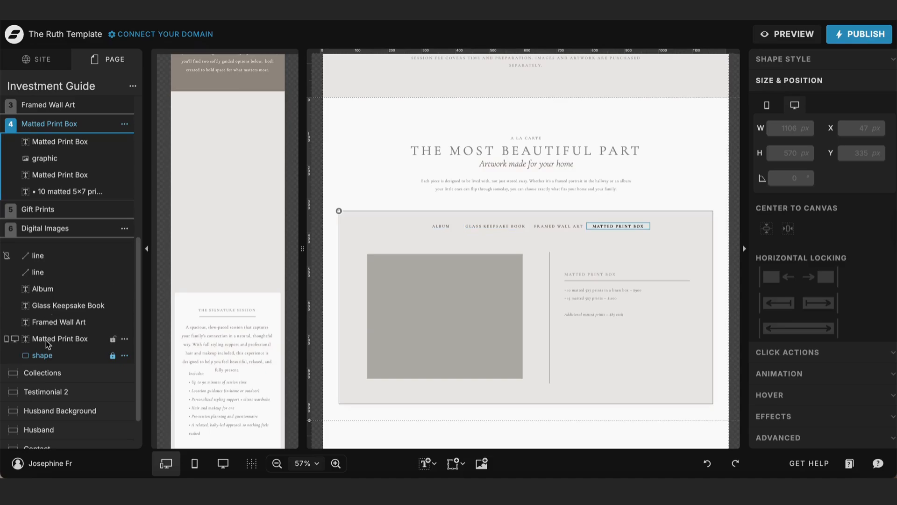
pyautogui.scroll(2, 46, 347)
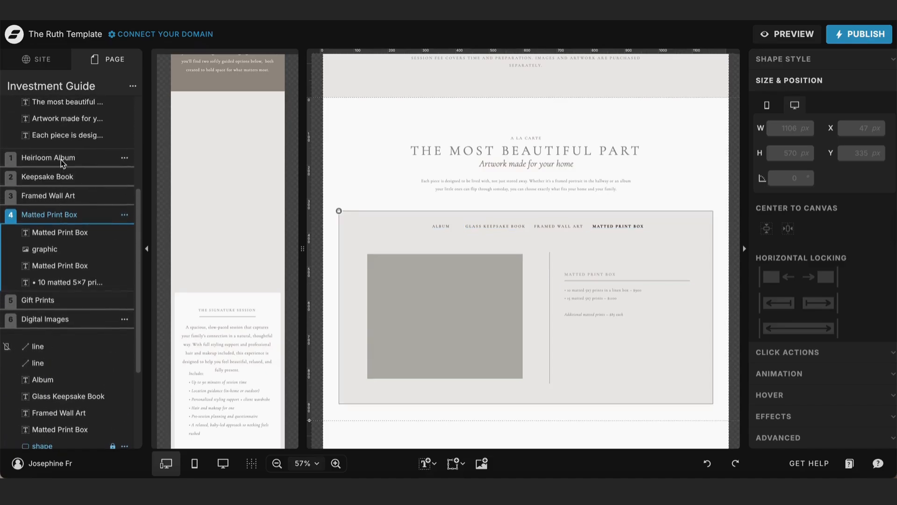
pyautogui.click(60, 159)
pyautogui.click(51, 245)
pyautogui.click(49, 263)
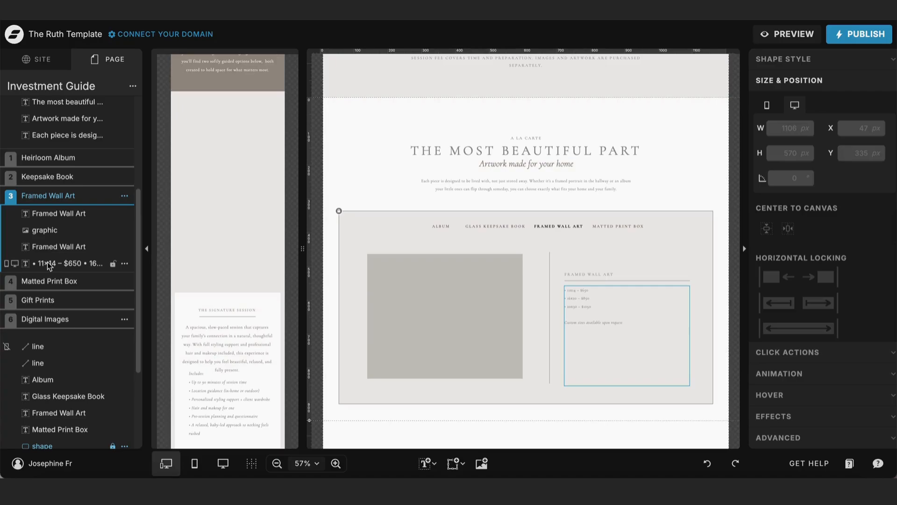
pyautogui.click(556, 226)
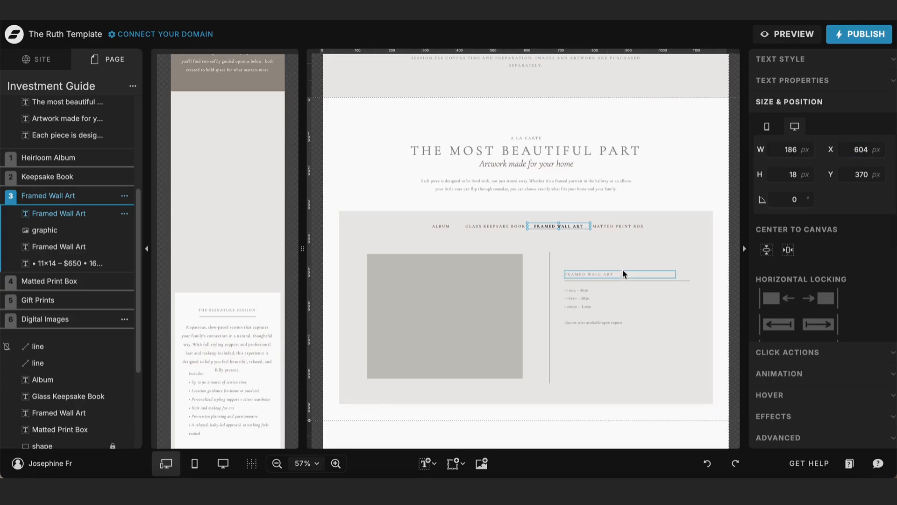
pyautogui.click(672, 201)
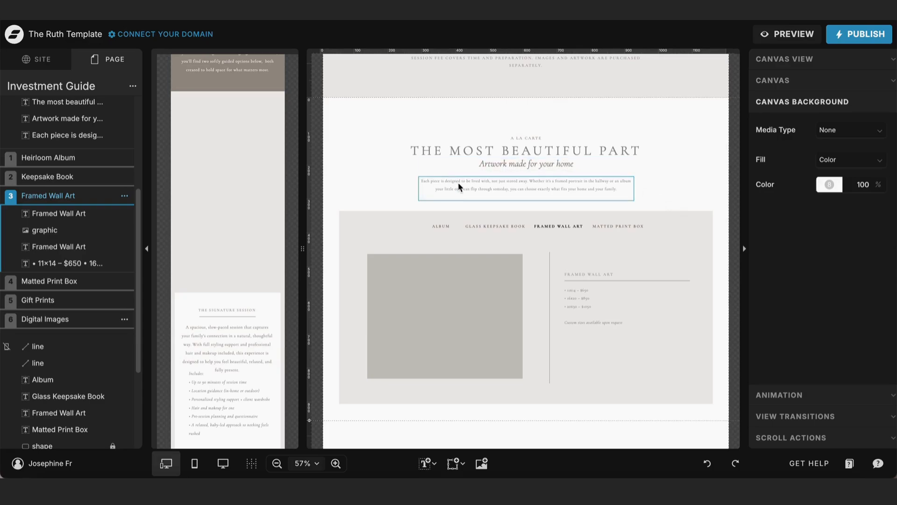
# Duplicate the A la carte canvas and delete the duplicate.
pyautogui.scroll(1, 456, 181)
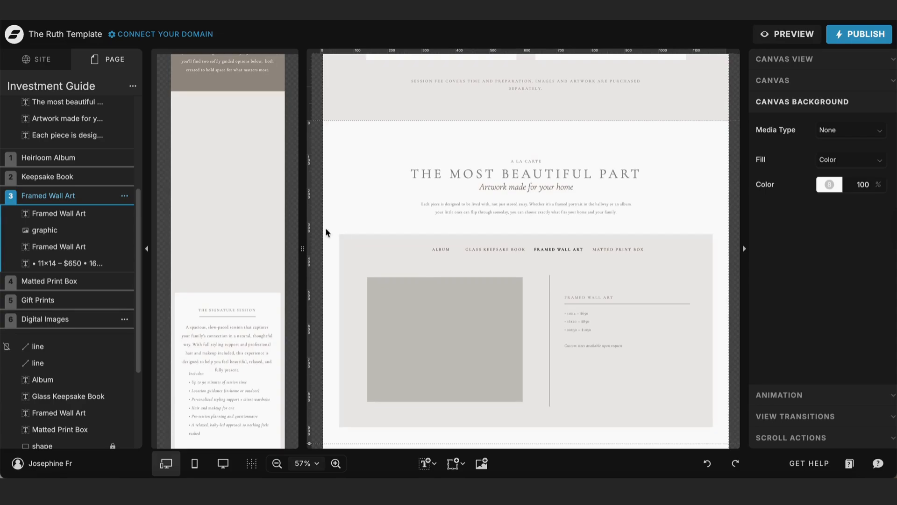
pyautogui.scroll(5, 61, 188)
pyautogui.click(124, 177)
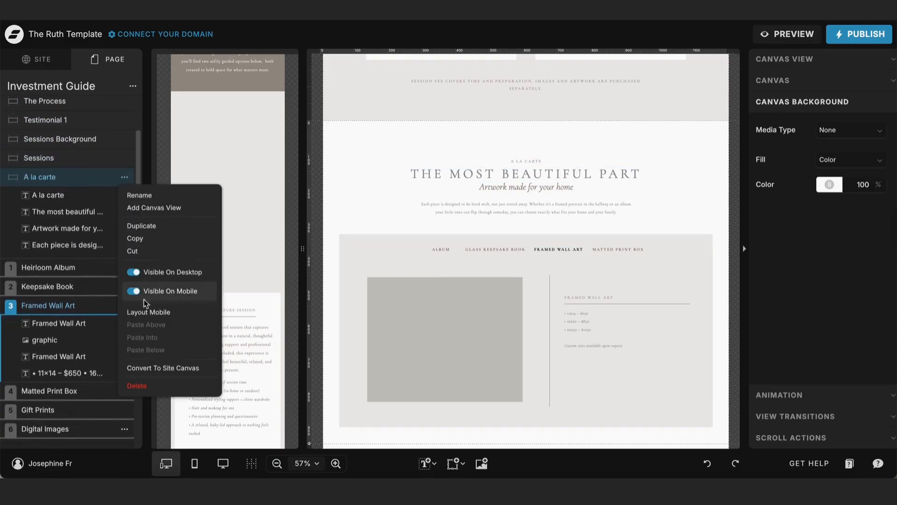
pyautogui.click(142, 227)
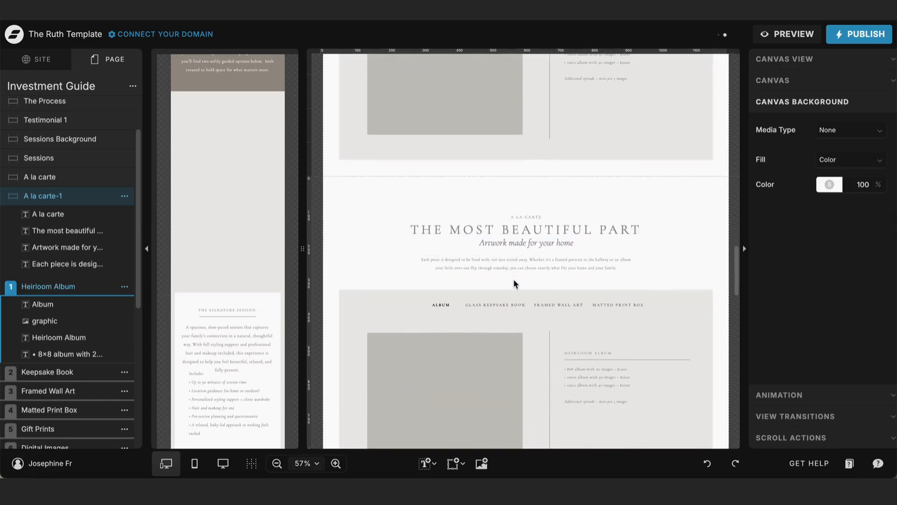
pyautogui.scroll(-2, 562, 314)
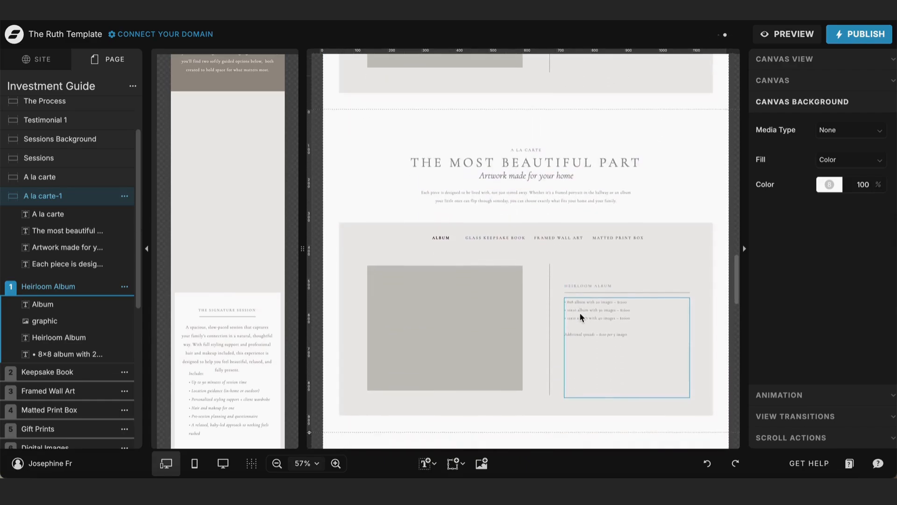
pyautogui.click(124, 196)
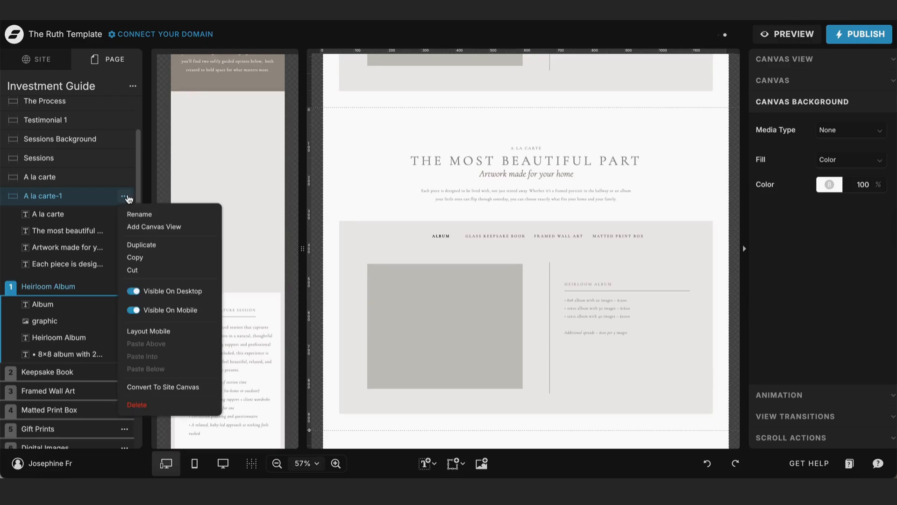
pyautogui.click(139, 404)
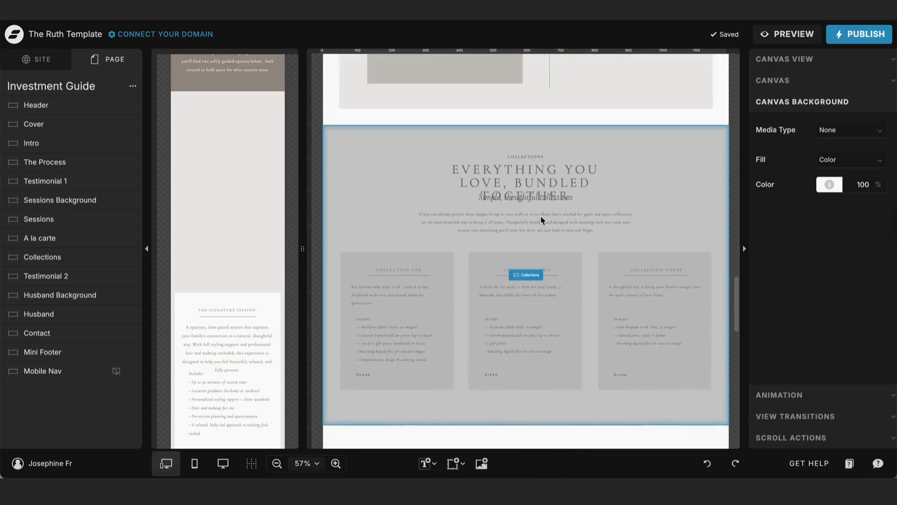
# Review the Collections canvas with its heading and three collection cards, along with the neighbouring A la carte canvas.
pyautogui.scroll(-5, 540, 216)
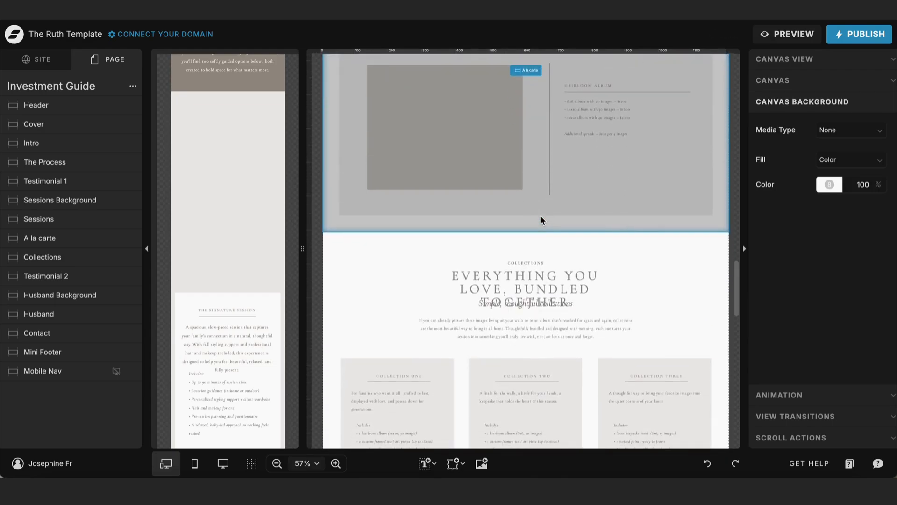
pyautogui.scroll(-1, 413, 303)
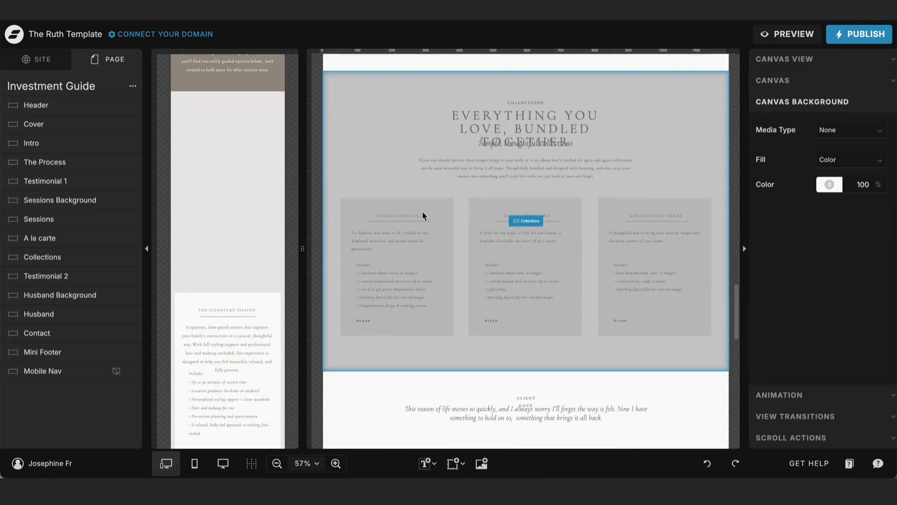
pyautogui.scroll(1, 529, 186)
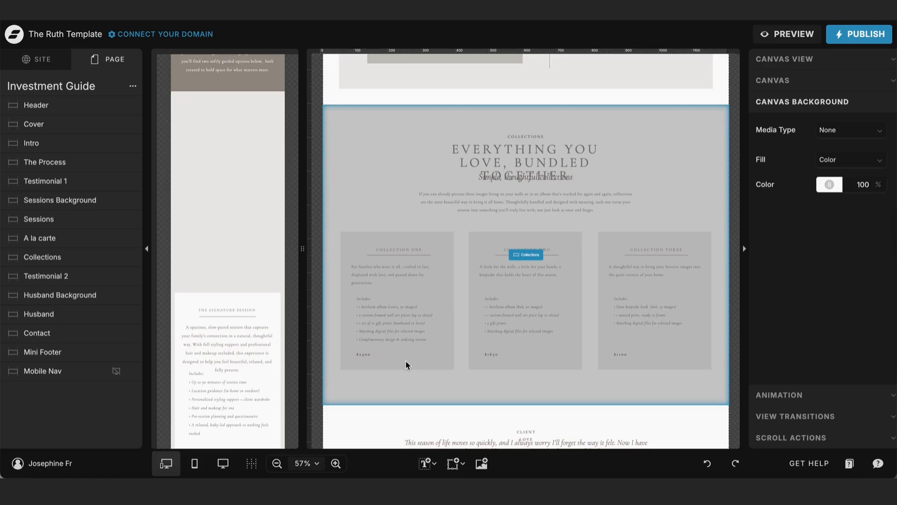
pyautogui.scroll(6, 405, 360)
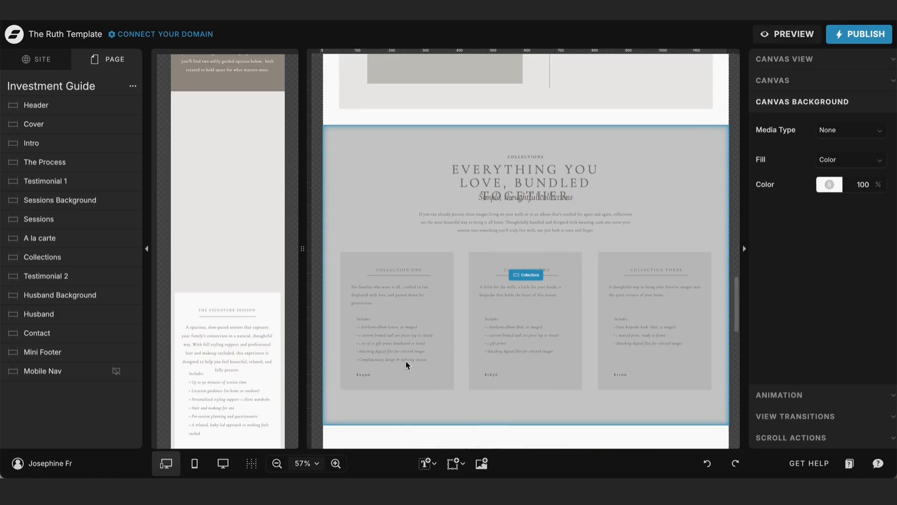
pyautogui.scroll(1, 399, 342)
pyautogui.scroll(-1, 393, 346)
pyautogui.scroll(-6, 393, 345)
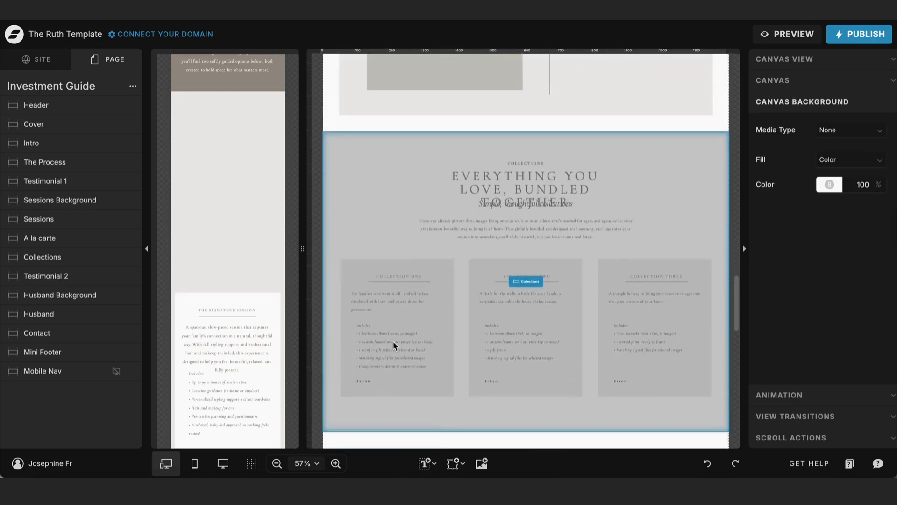
# Hide the Collections canvas on both desktop and mobile.
pyautogui.click(73, 258)
pyautogui.scroll(-1, 73, 258)
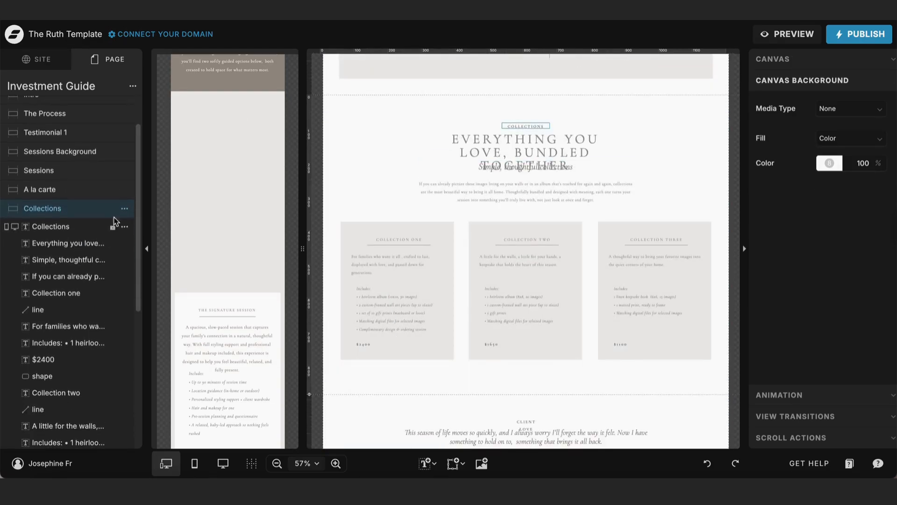
pyautogui.click(124, 209)
pyautogui.click(134, 304)
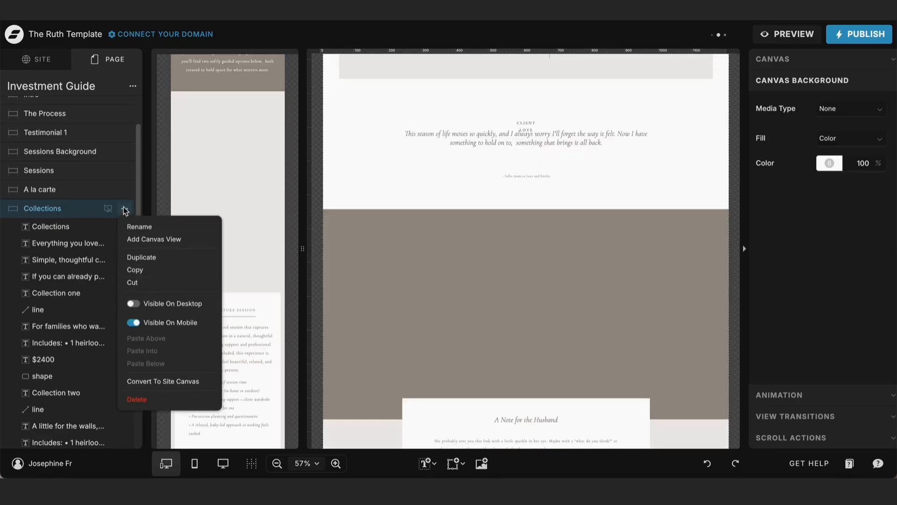
pyautogui.click(134, 322)
pyautogui.scroll(5, 446, 132)
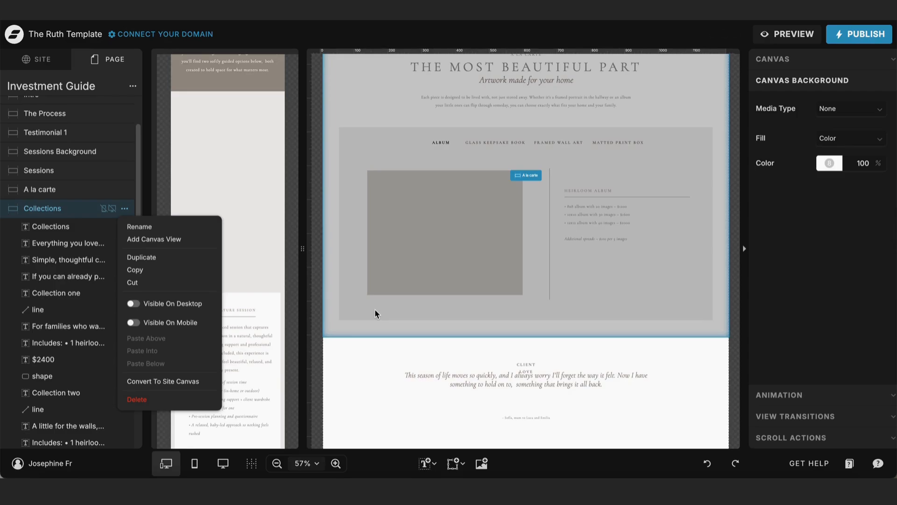
# Make the Collections canvas visible again on both desktop and mobile.
pyautogui.click(134, 303)
pyautogui.click(133, 322)
pyautogui.scroll(-5, 457, 314)
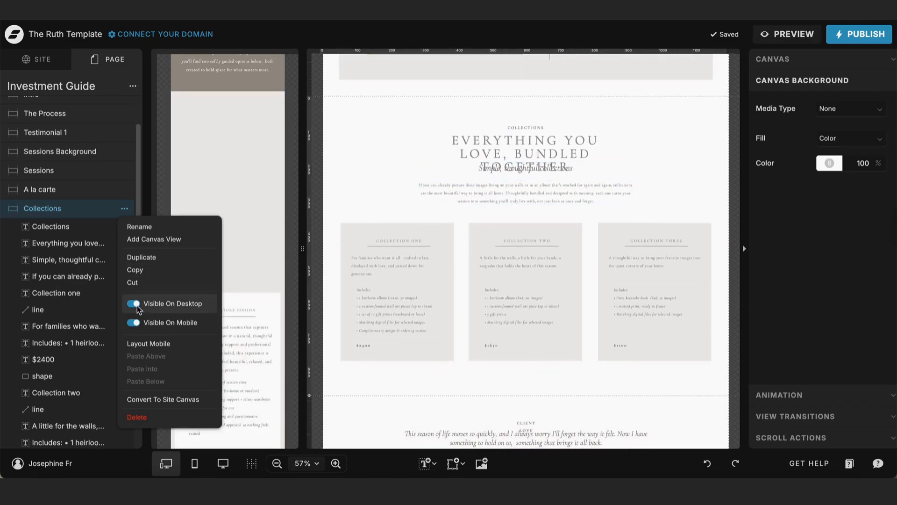
pyautogui.click(371, 387)
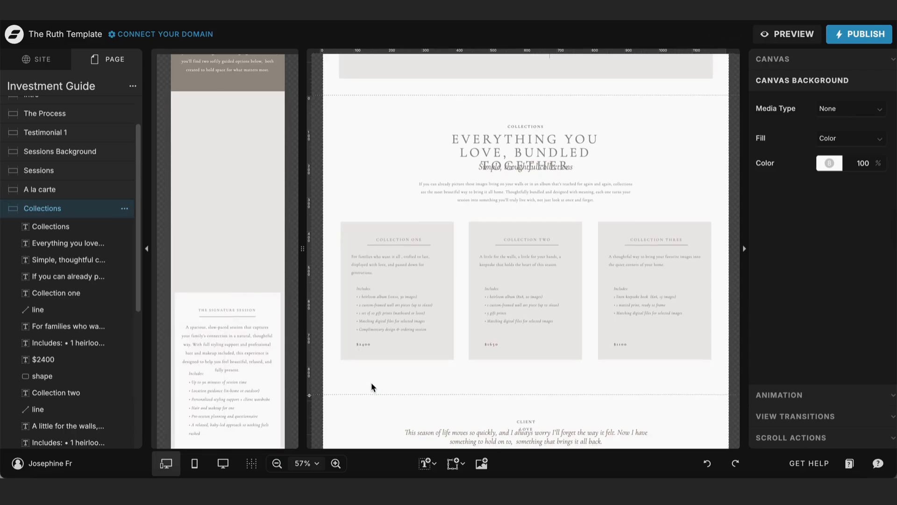
# Look over the Investment Guide page from its footer back up to its cover, and bring up the site's page list.
pyautogui.scroll(-8, 371, 387)
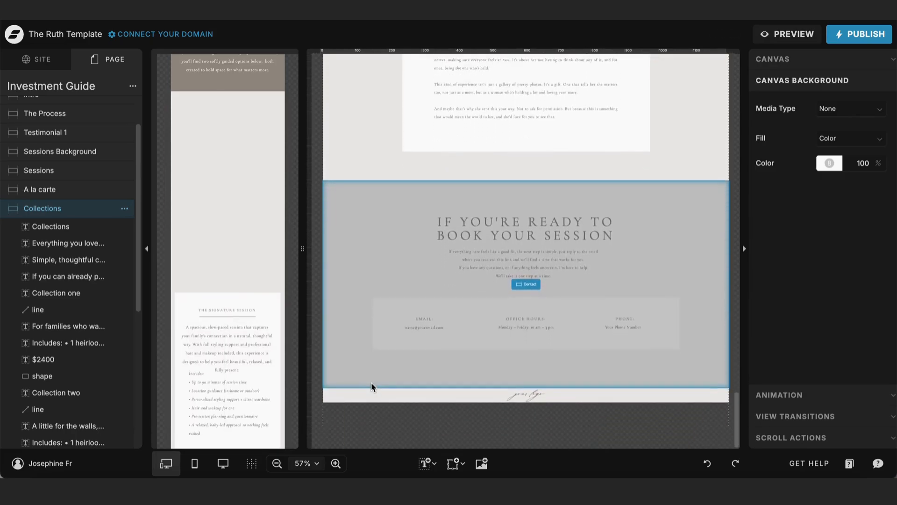
pyautogui.scroll(15, 371, 387)
pyautogui.scroll(10, 371, 384)
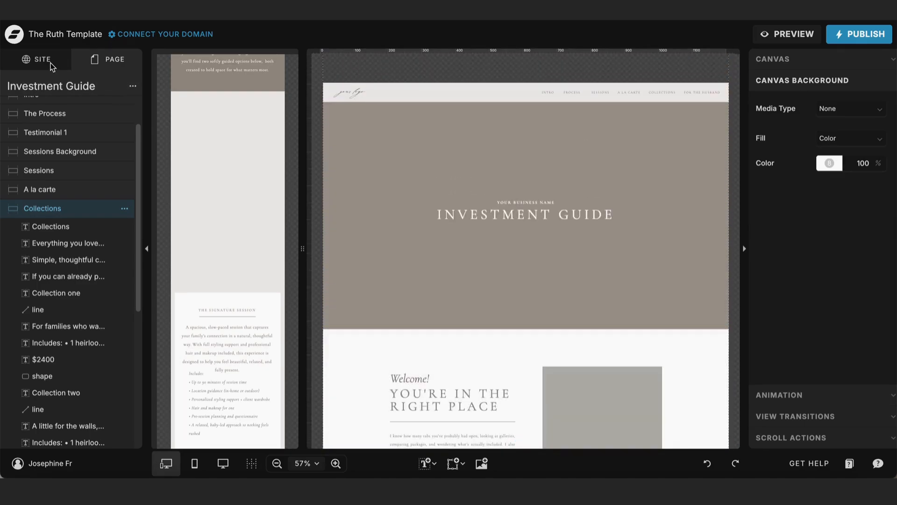
pyautogui.click(26, 60)
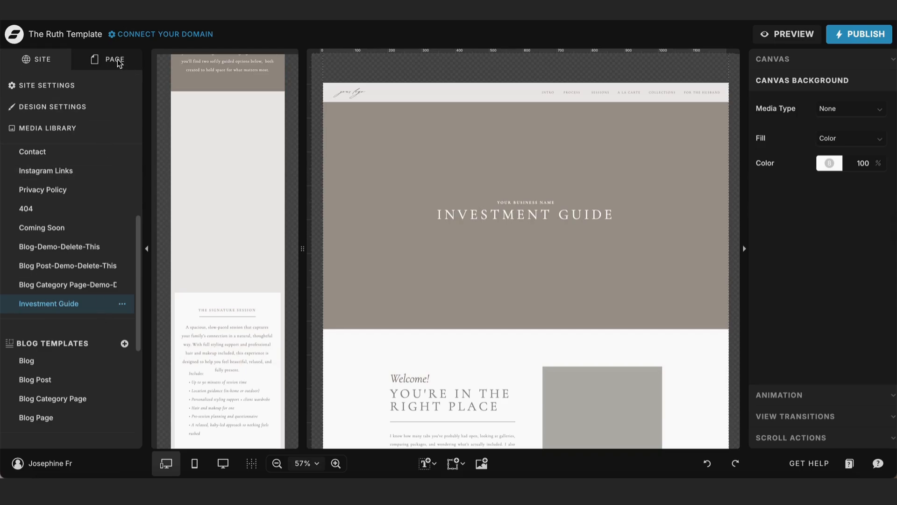
# Examine the click action of the Intro link in the desktop navigation, including its target page options and canvas slug.
pyautogui.click(586, 114)
pyautogui.click(546, 94)
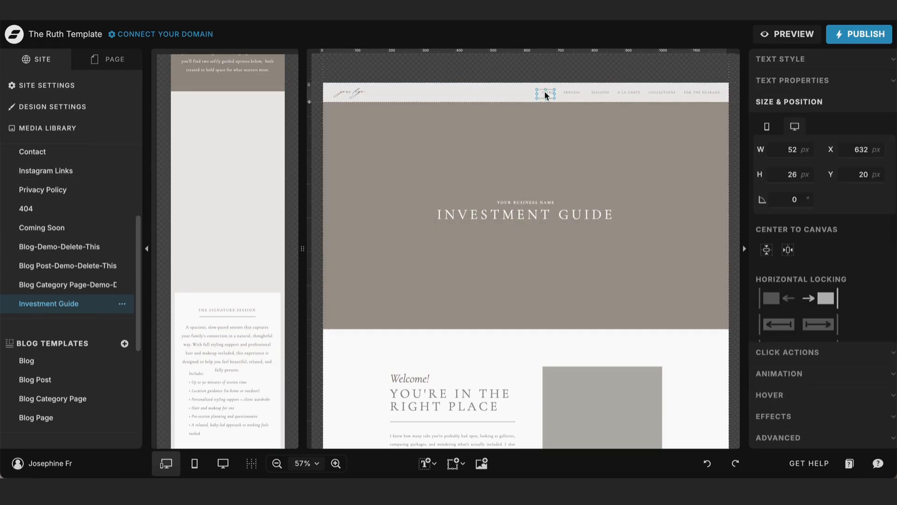
pyautogui.click(800, 374)
pyautogui.click(801, 123)
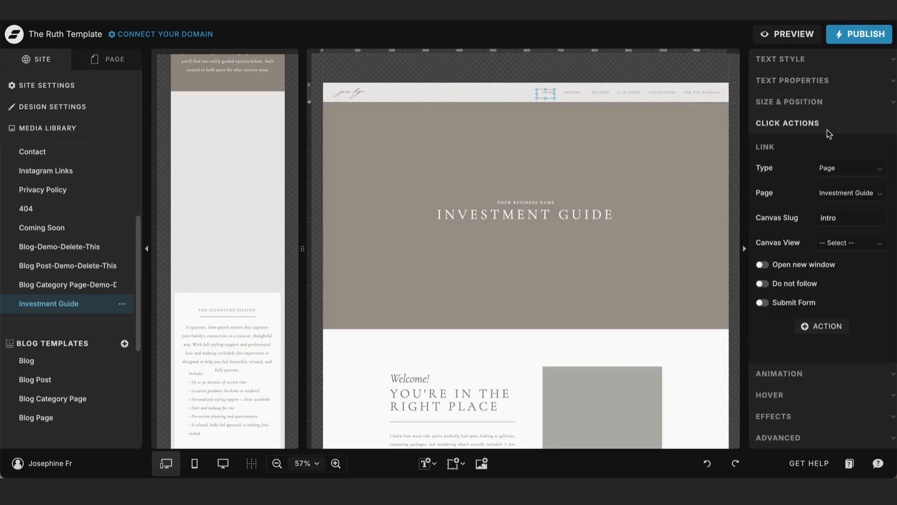
pyautogui.click(857, 195)
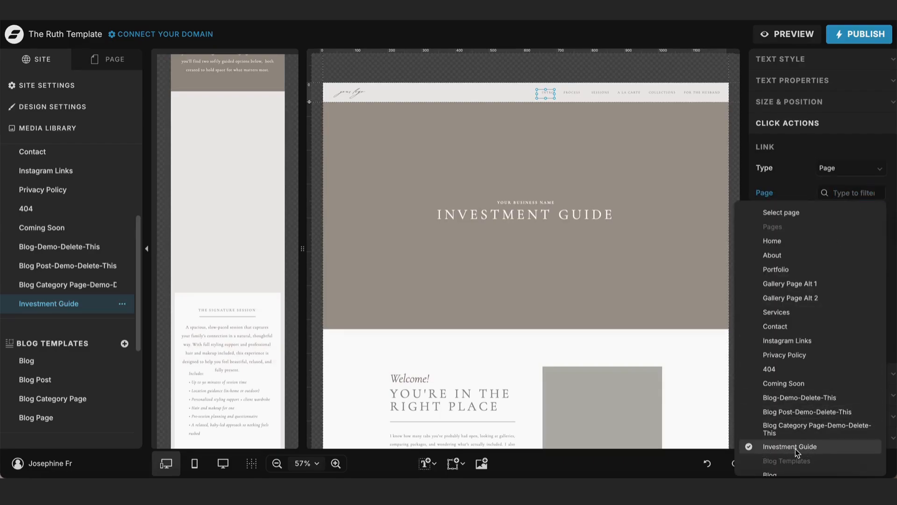
pyautogui.click(800, 160)
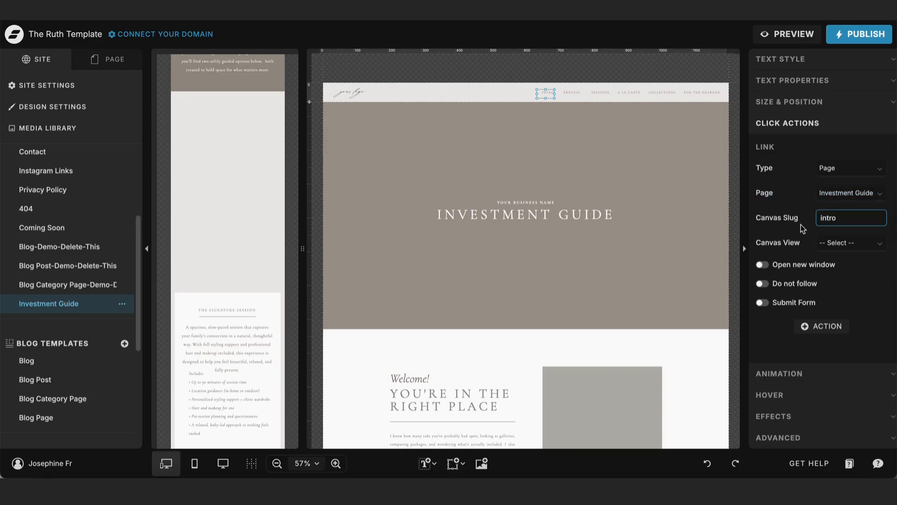
# Look through the Investment Guide page's canvas list and examine the Intro link's click action in the Mobile Nav canvas.
pyautogui.click(99, 60)
pyautogui.scroll(-1, 74, 187)
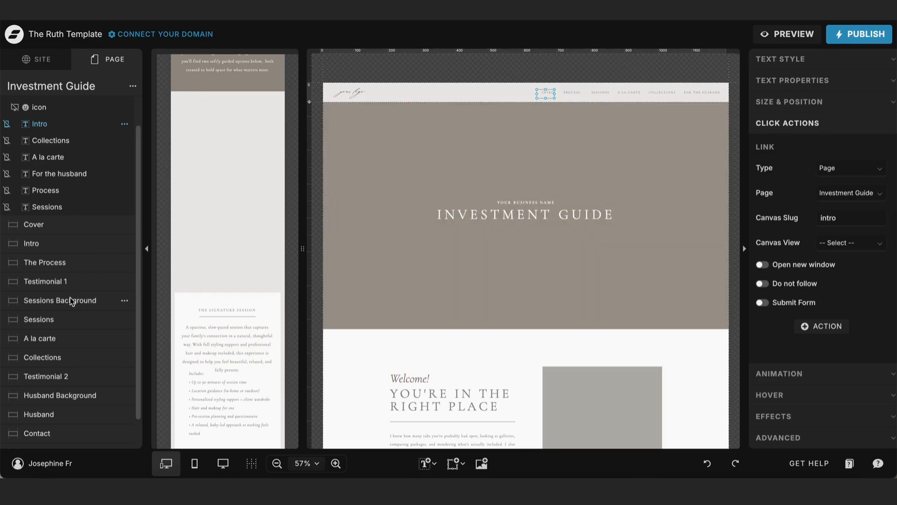
pyautogui.scroll(-10, 192, 336)
pyautogui.click(269, 196)
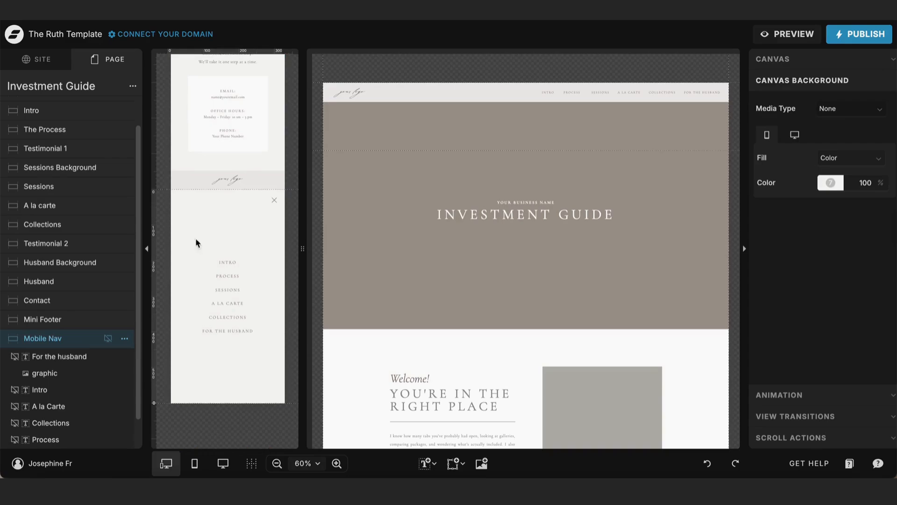
pyautogui.click(231, 263)
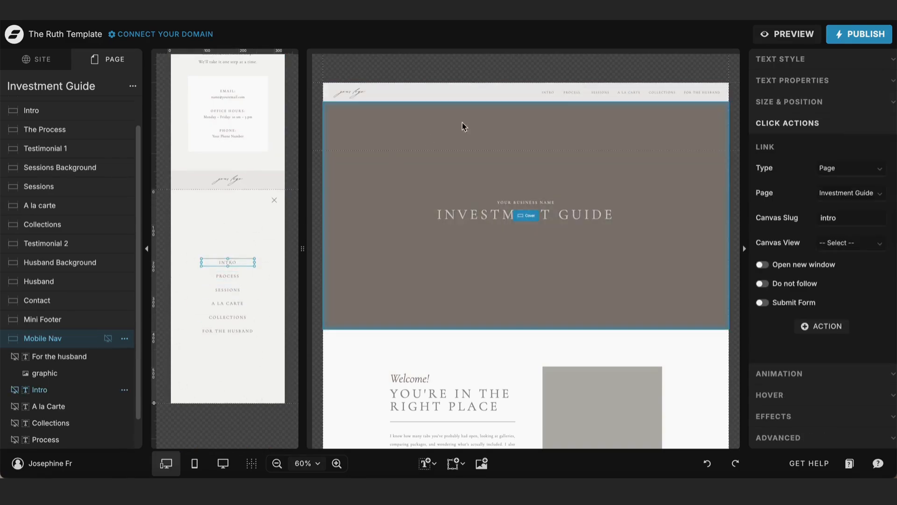